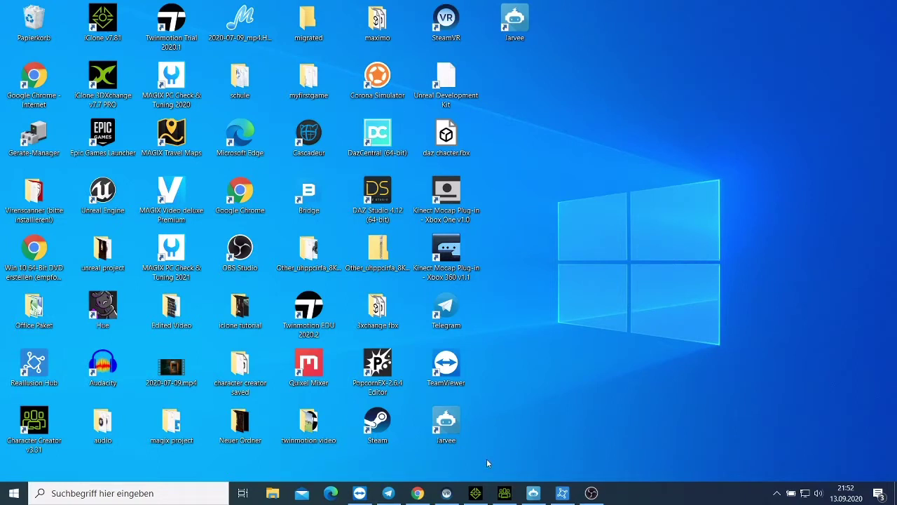
Step: Switch to iClone and open the voice recorder to create a facial script for the male avatar
left_click(477, 492)
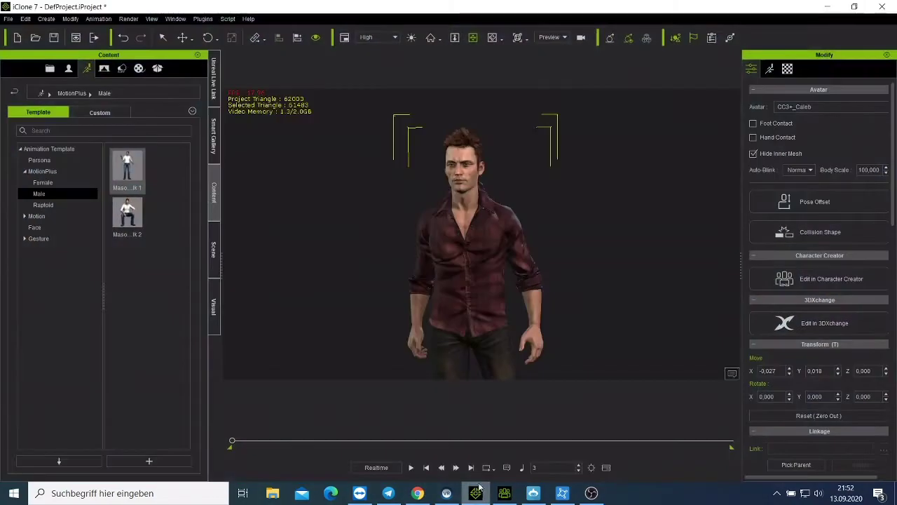
scroll(397, 166, "up", 3)
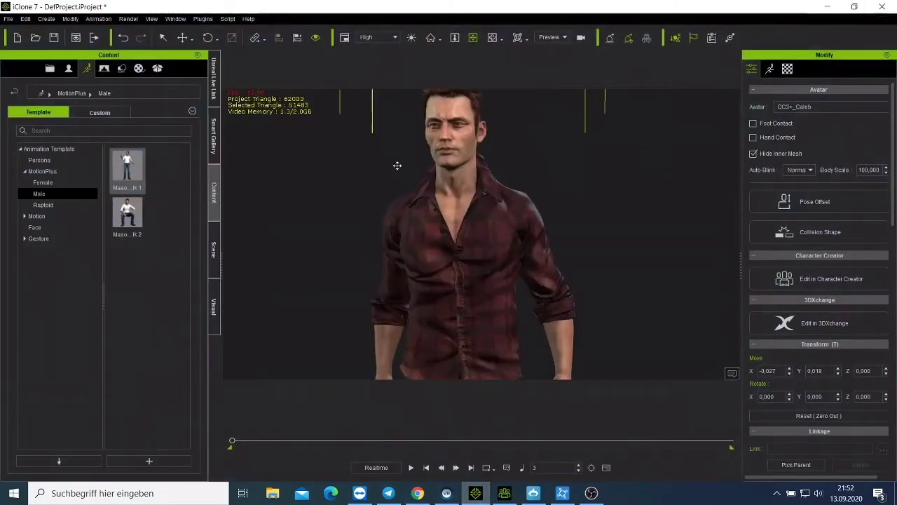
middle_click_drag(453, 197, 472, 224)
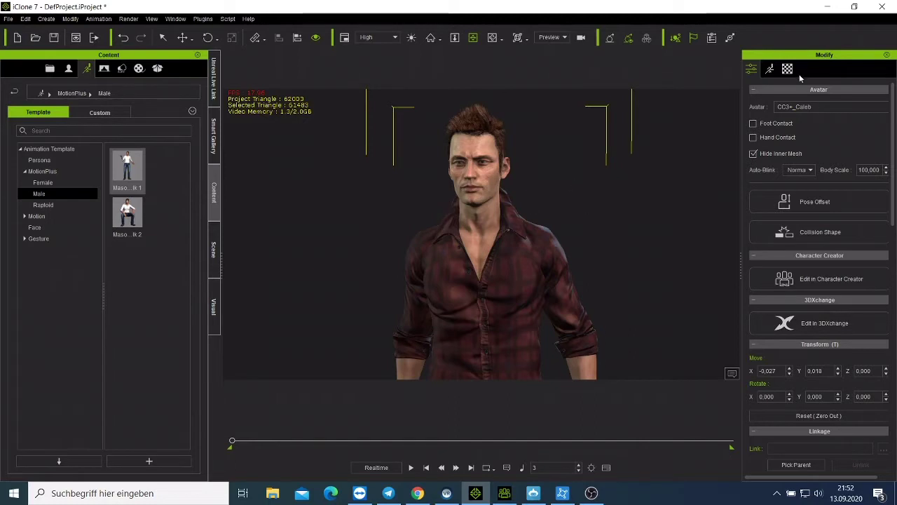
left_click(774, 70)
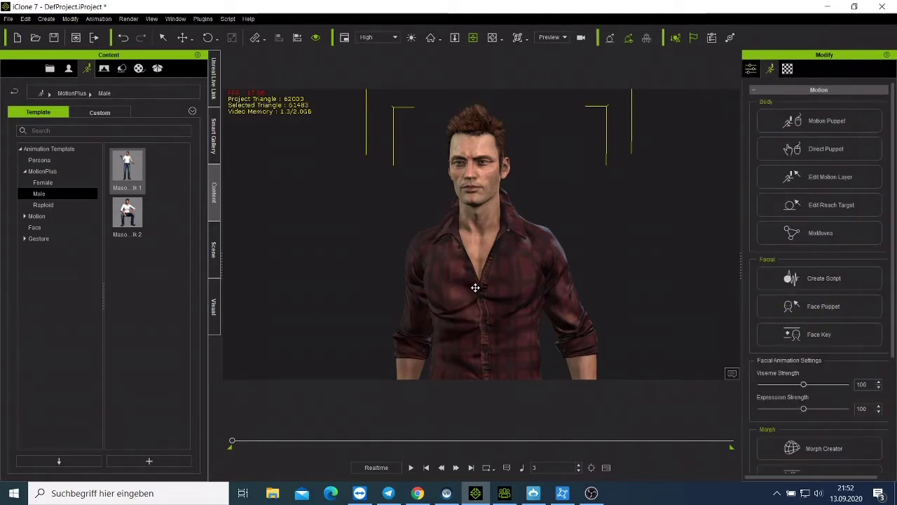
left_click(769, 71)
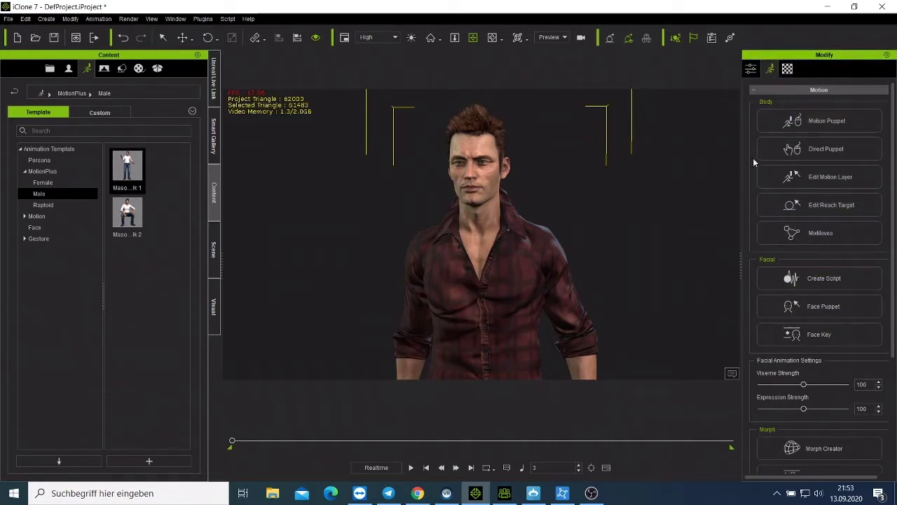
left_click(809, 285)
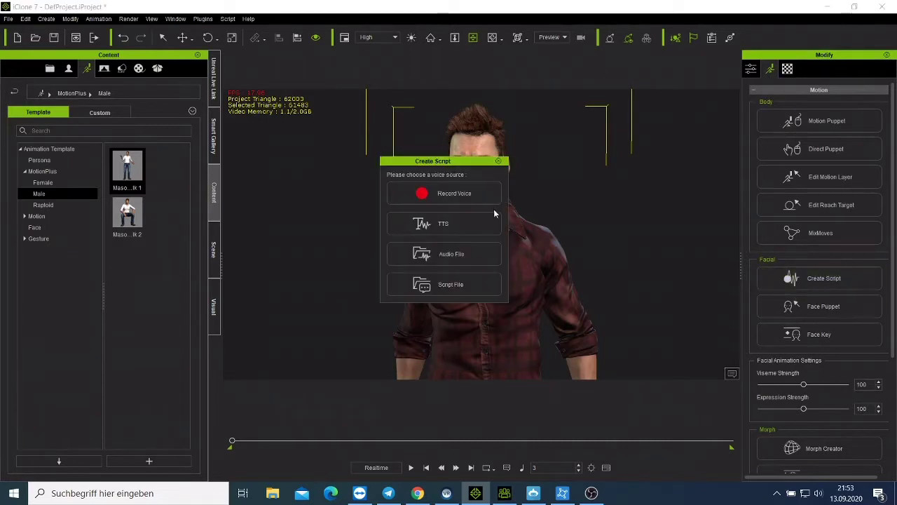
left_click(470, 194)
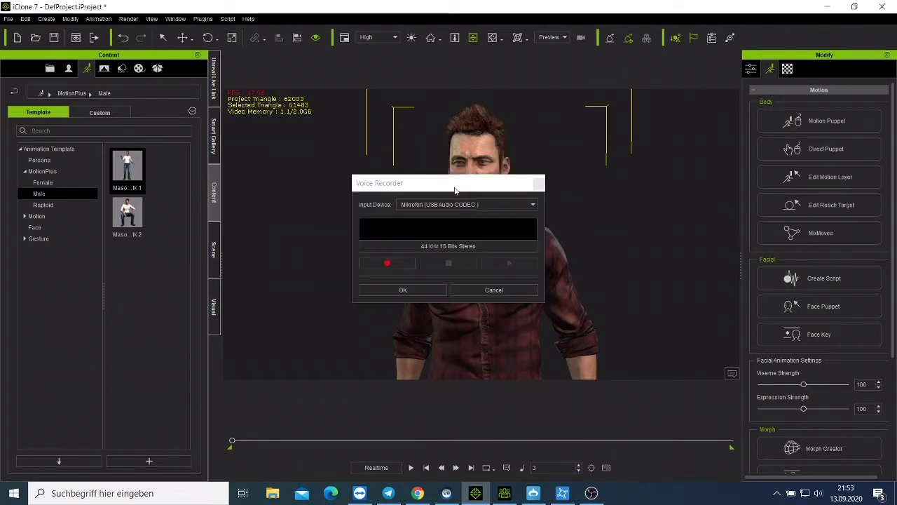
Step: Record a microphone voice clip about 13 seconds long, preview it and apply it to the avatar
left_click_drag(455, 190, 798, 130)
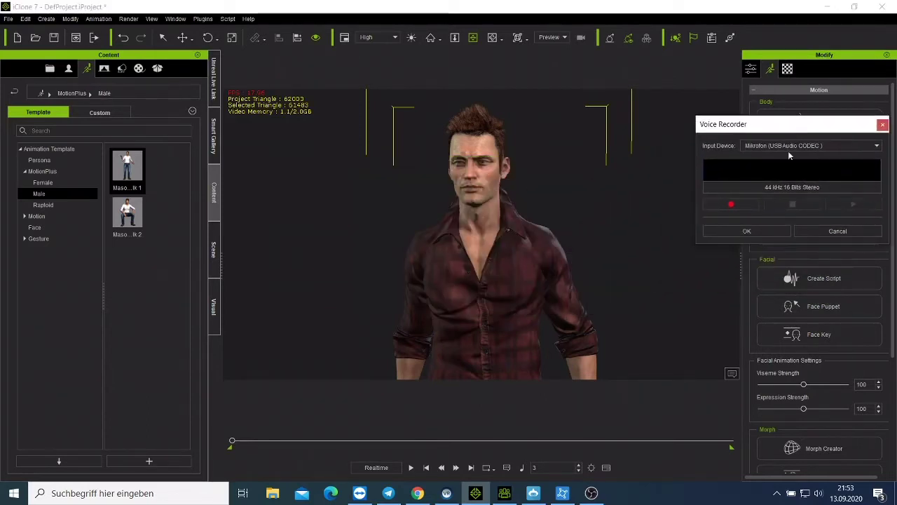
left_click(749, 203)
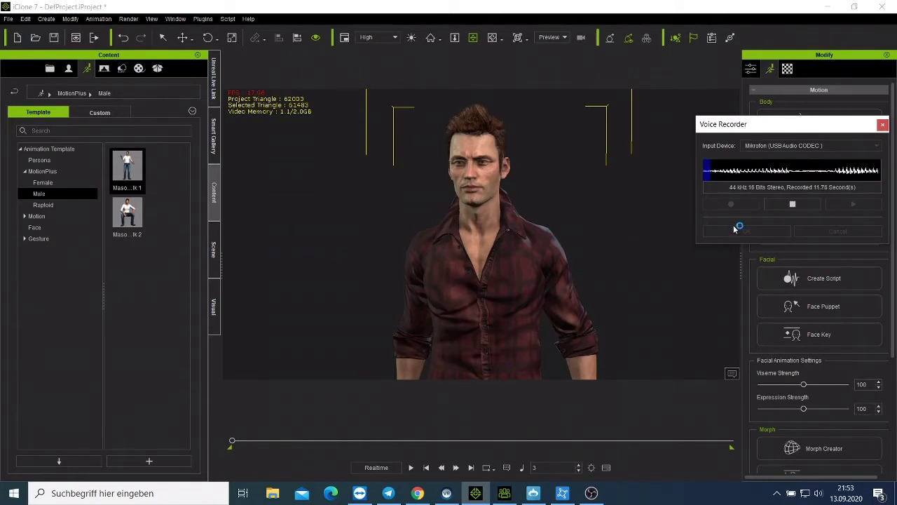
left_click(787, 207)
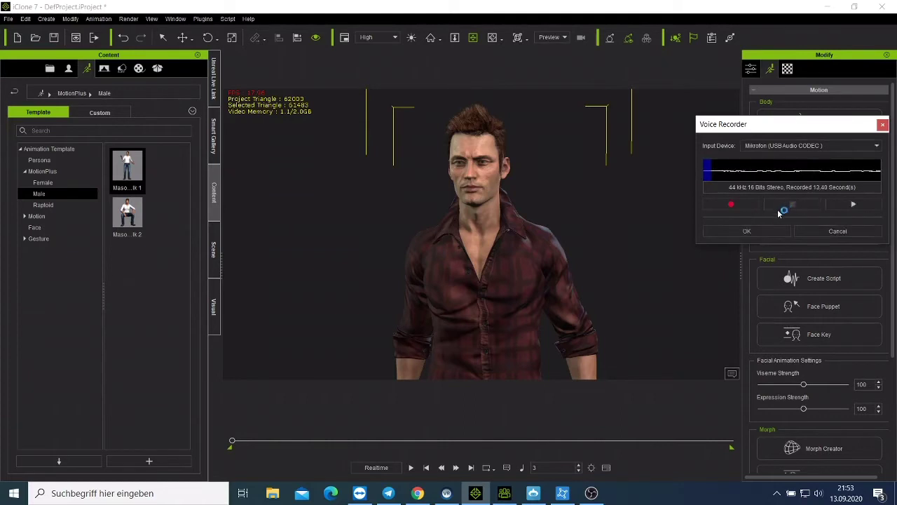
left_click(850, 204)
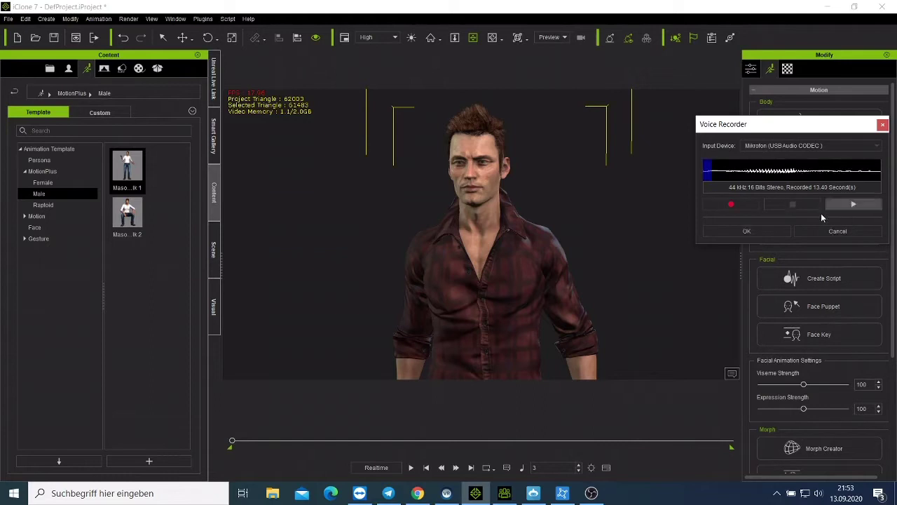
left_click(747, 231)
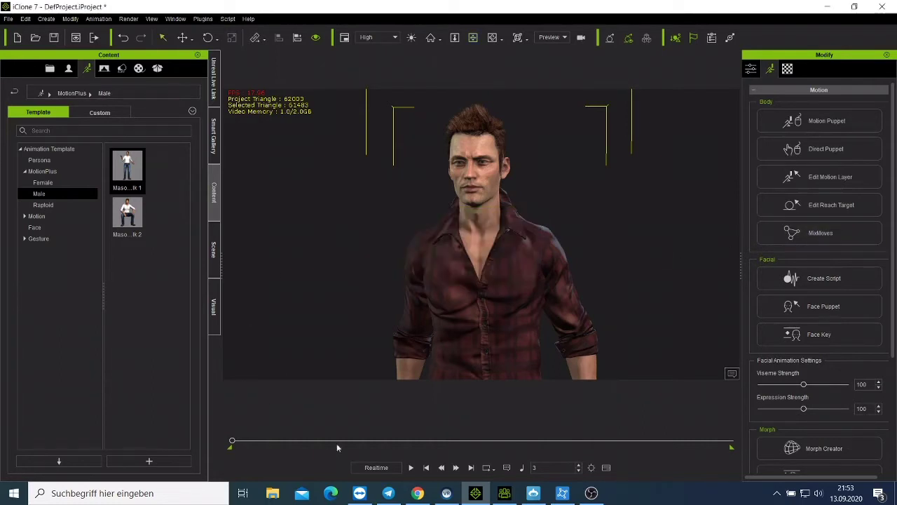
Step: Play the avatar's recorded speech animation to check the lip-sync, and stop the playback
left_click(412, 468)
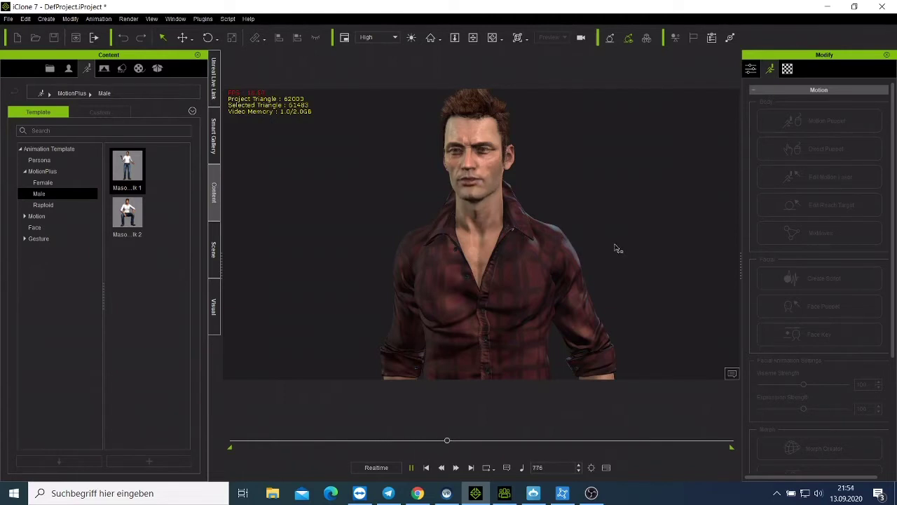
left_click(411, 470)
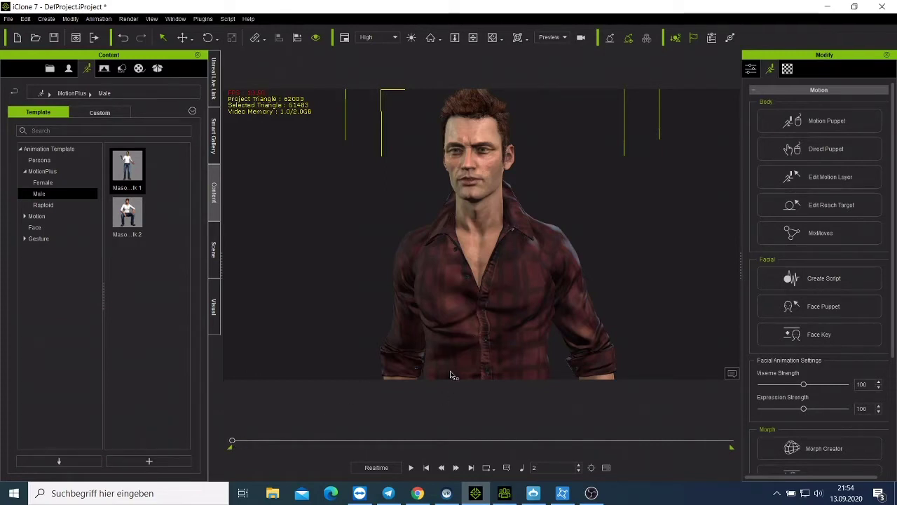
right_click(492, 260)
left_click(541, 385)
Step: Switch to Chrome and close the 3D Warehouse, two Social Tipster and affiliate signup pages
left_click(416, 494)
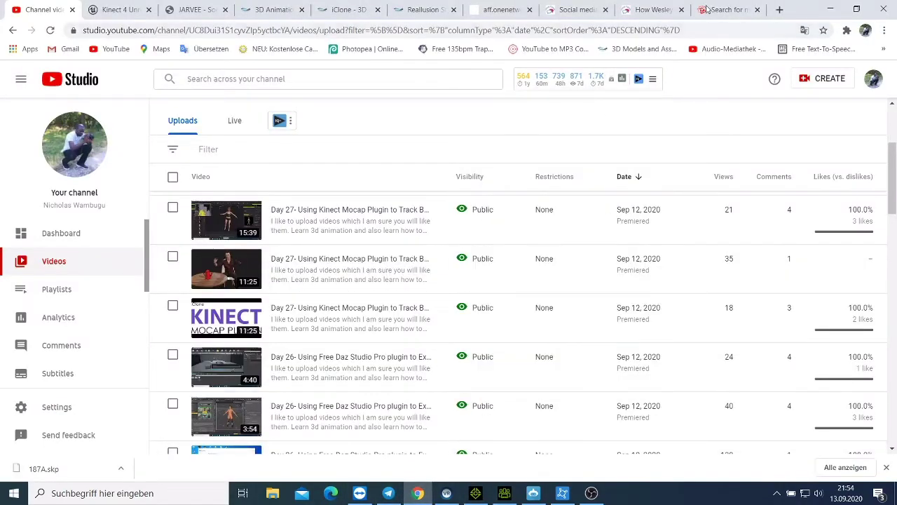
left_click(725, 9)
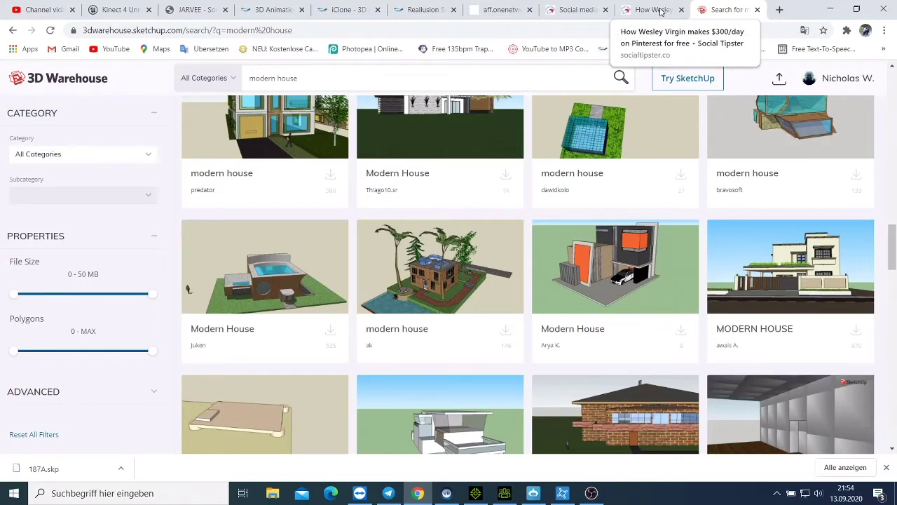
left_click(757, 10)
left_click(757, 10)
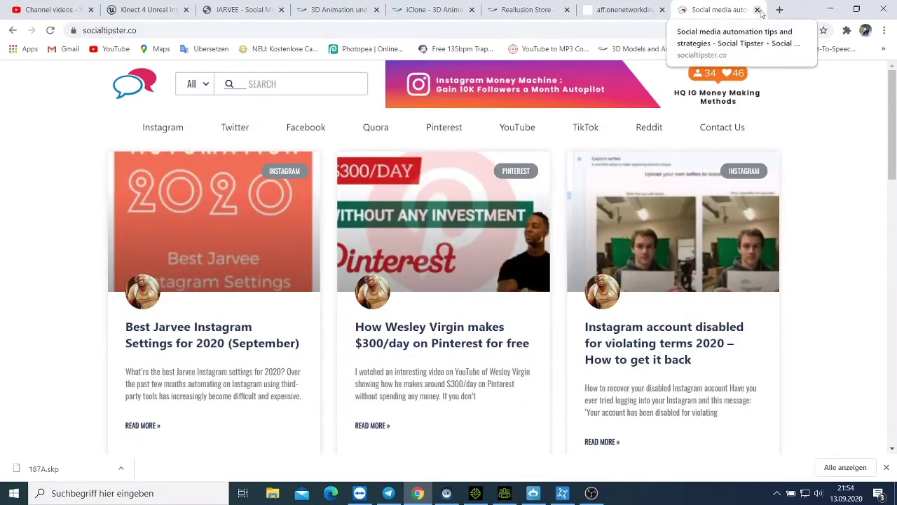
left_click(758, 10)
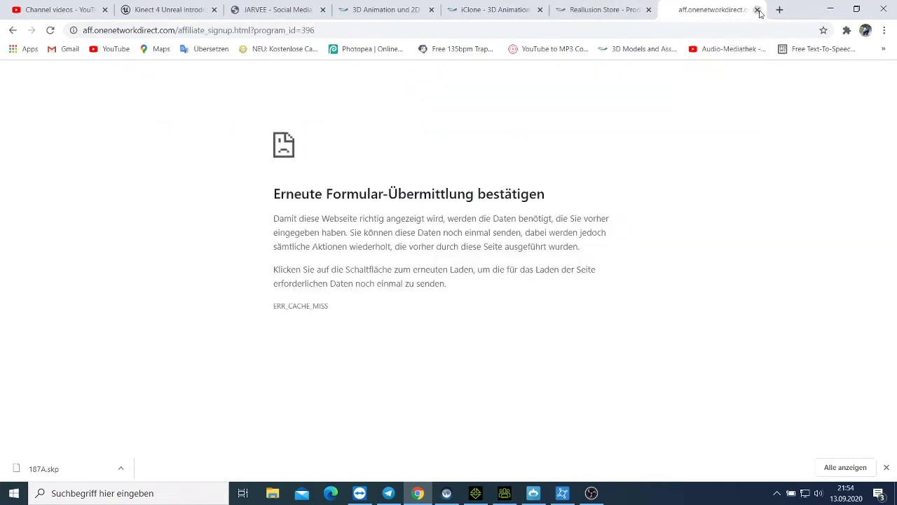
left_click(757, 10)
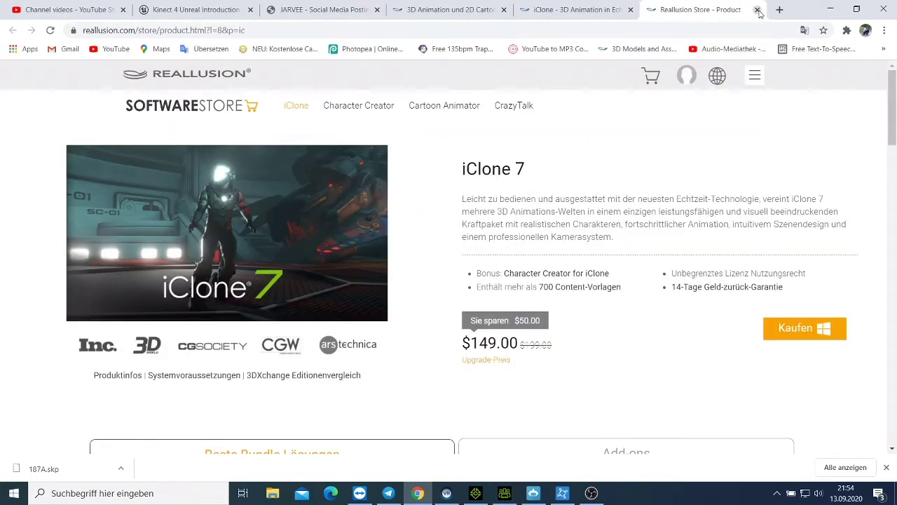
Step: Search Google for "free text" in a new browser tab
left_click(776, 10)
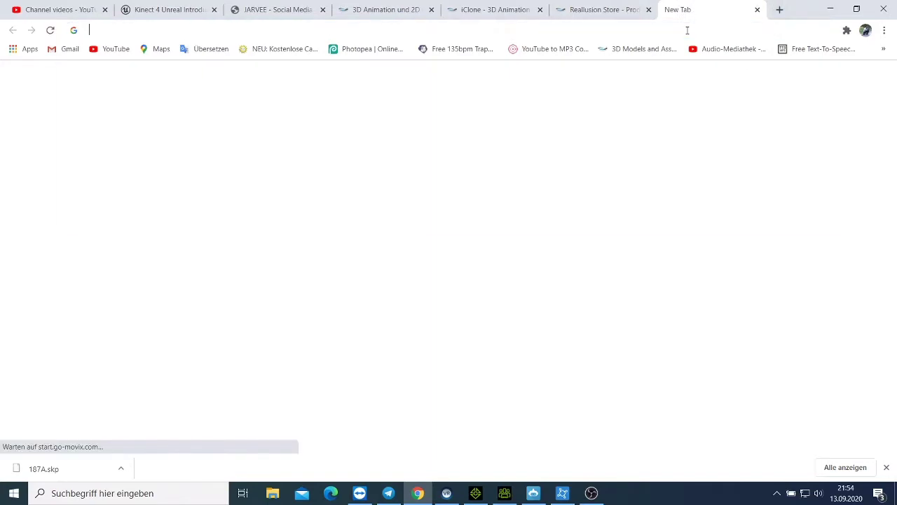
left_click(684, 32)
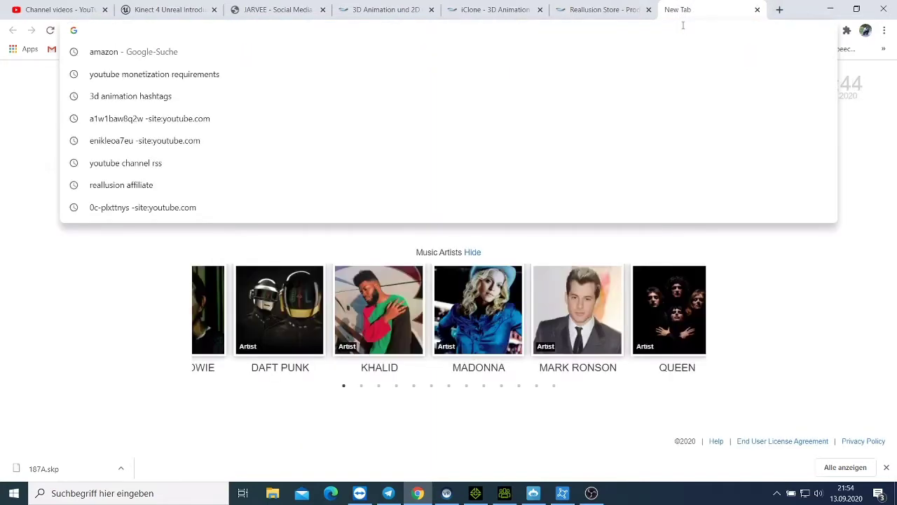
type("free")
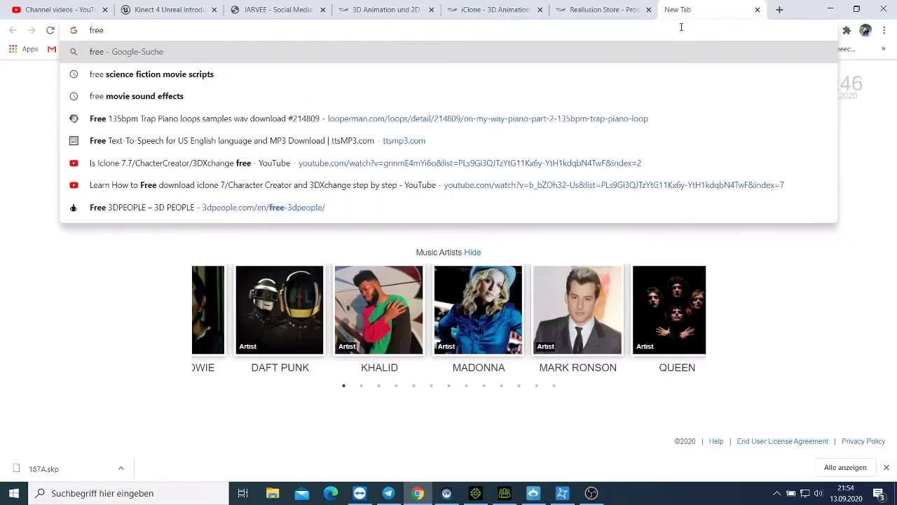
type(" text")
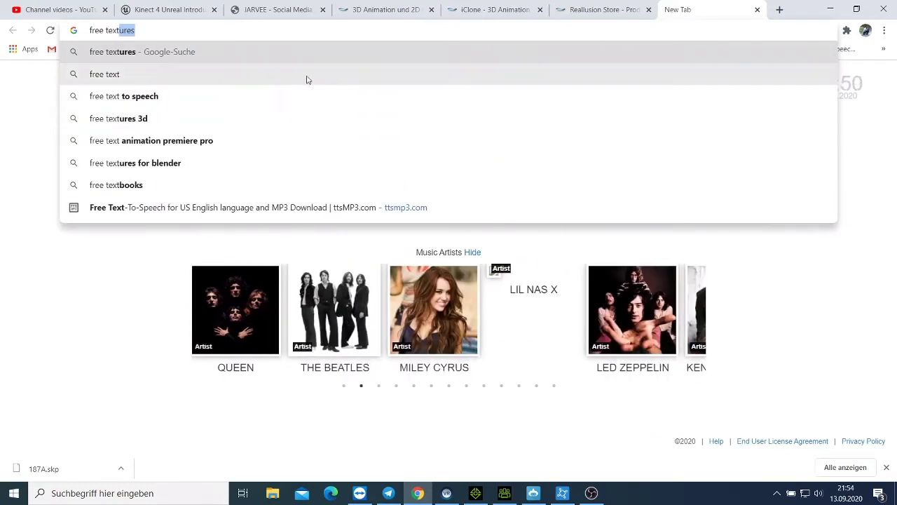
left_click(309, 77)
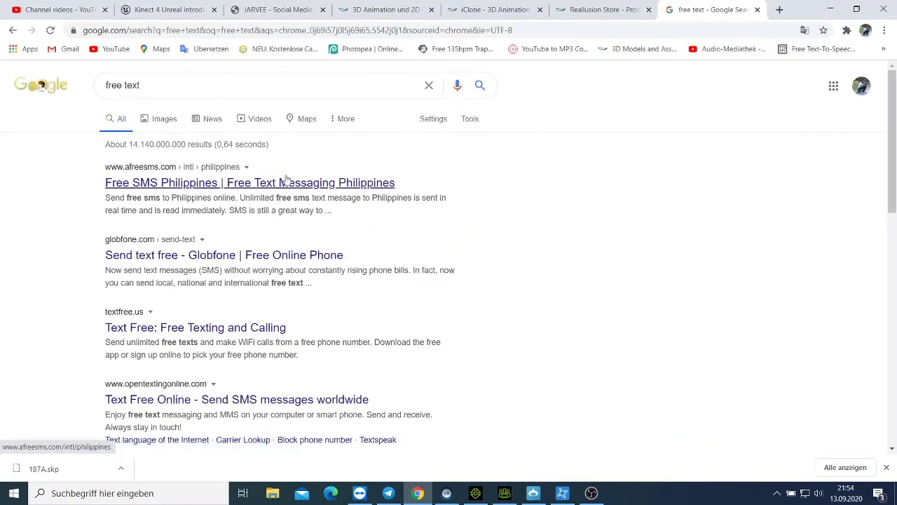
Step: Look through the Free SMS Philippines page for usable sample text, and return to the search results
left_click(285, 184)
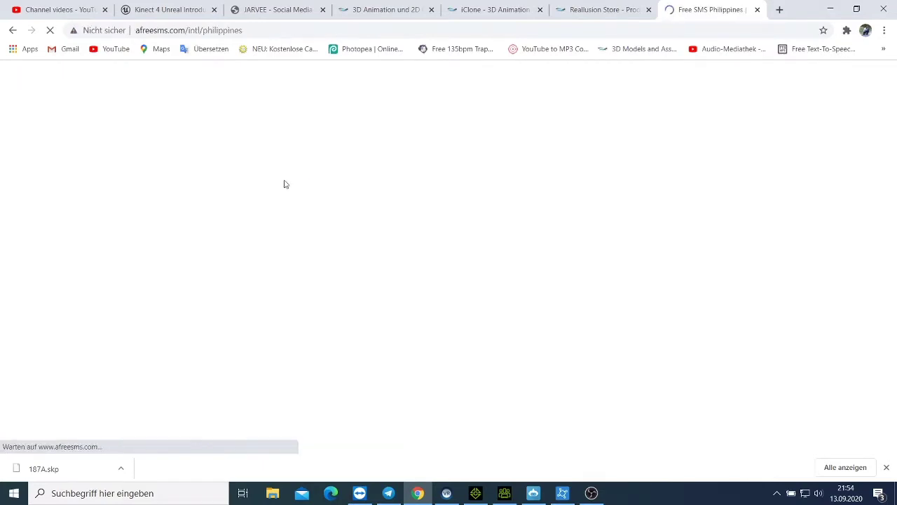
scroll(301, 231, "down", 3)
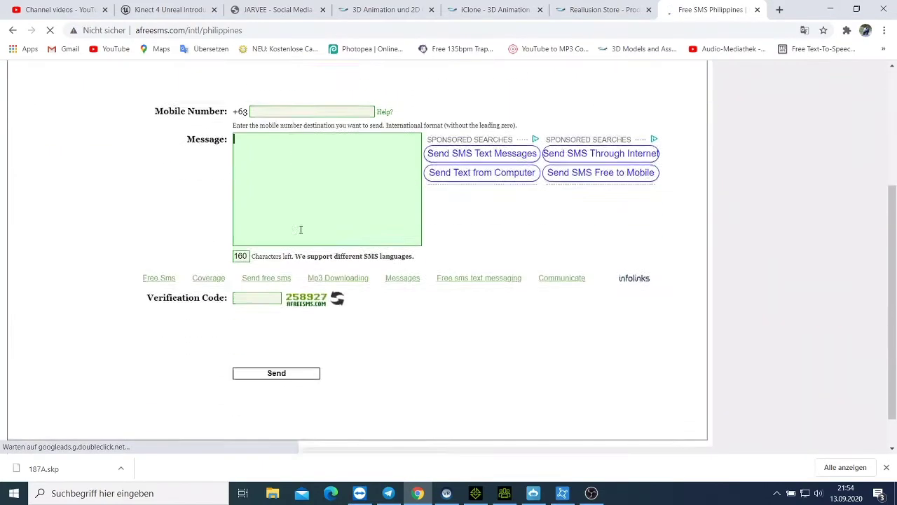
scroll(302, 232, "up", 2)
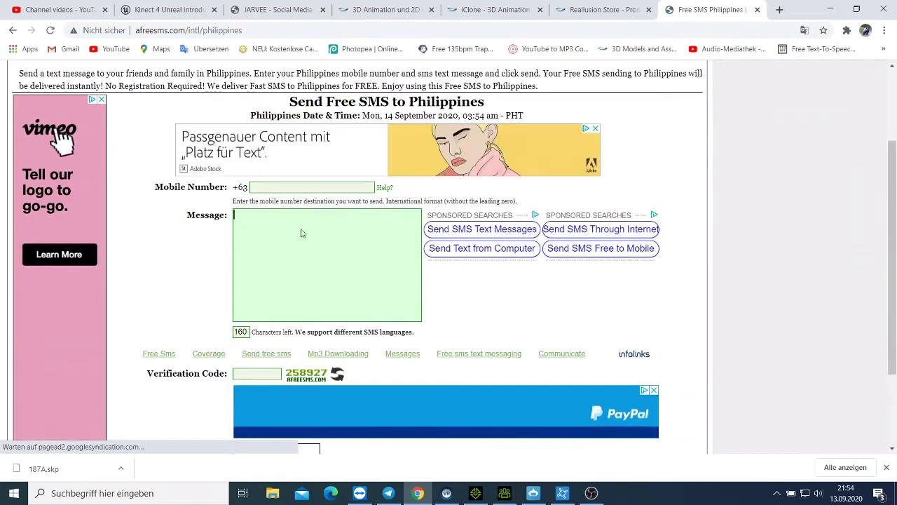
left_click(302, 230)
scroll(301, 230, "up", 2)
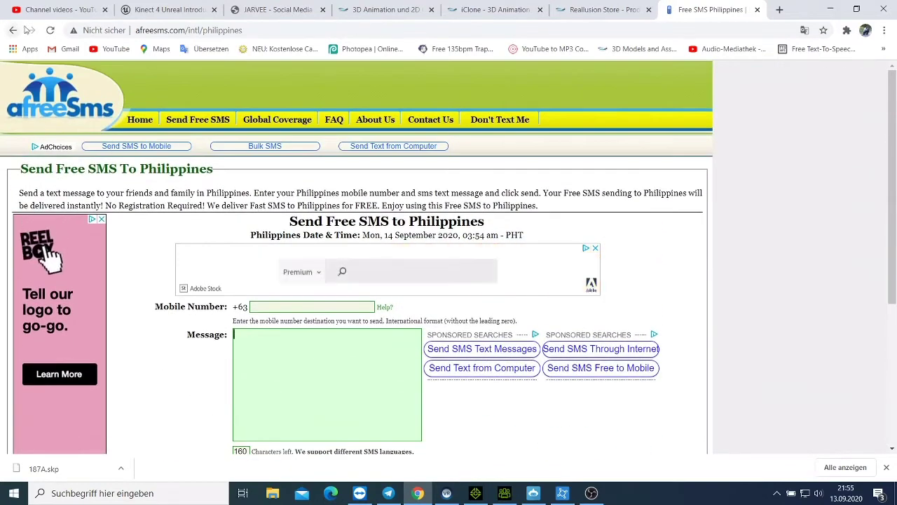
left_click(14, 31)
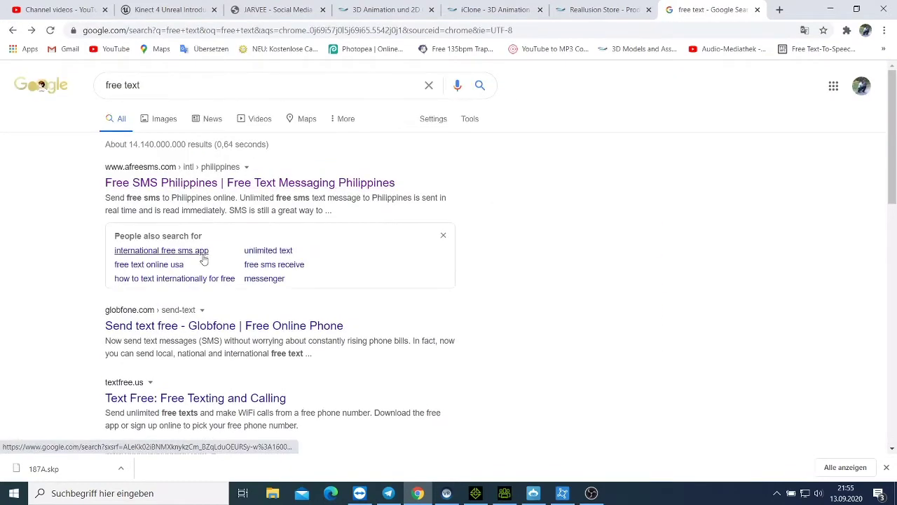
Step: Copy most of the Globfone send-text paragraph, from "This is precisely why you are bound" to "is also a", and return to iClone
left_click(212, 326)
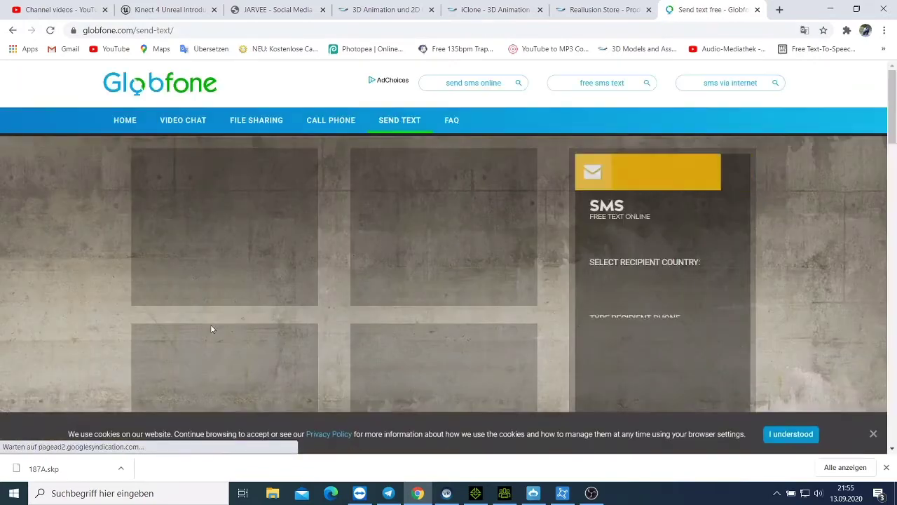
scroll(212, 329, "down", 5)
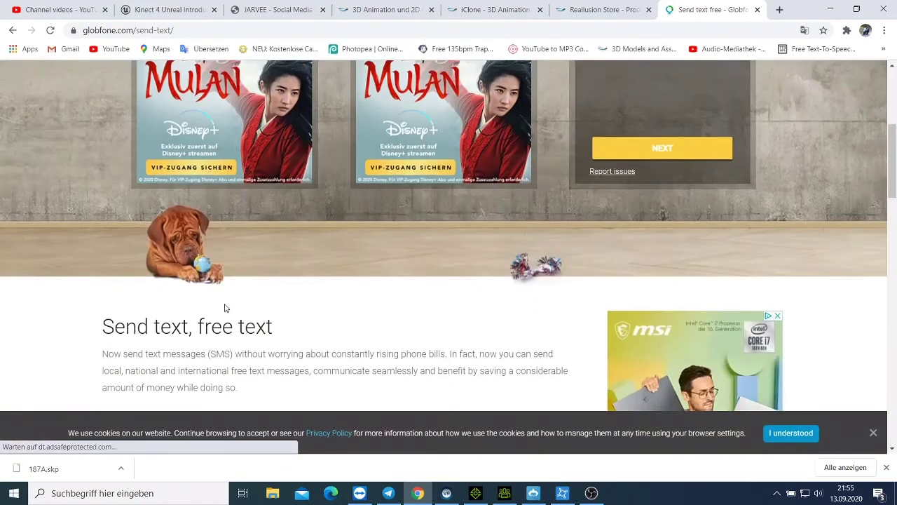
scroll(226, 308, "down", 1)
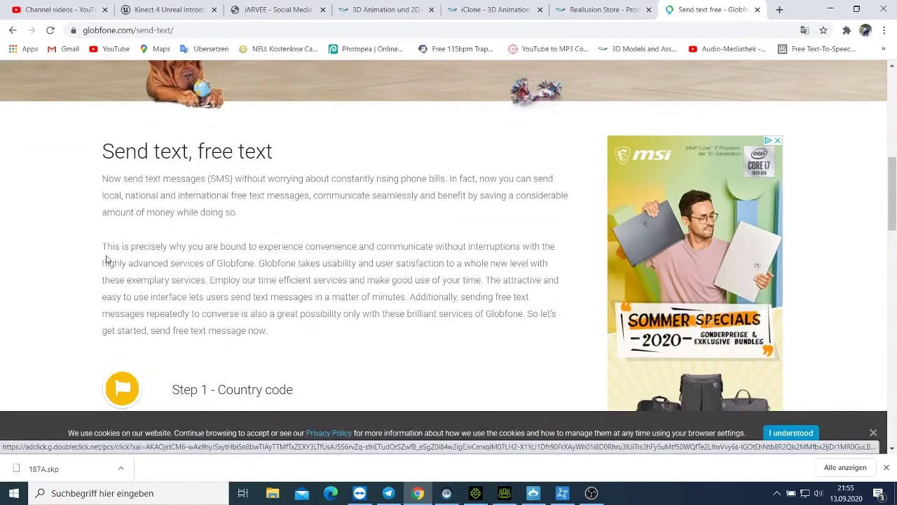
left_click_drag(104, 244, 265, 297)
key("ctrl+c")
right_click(264, 298)
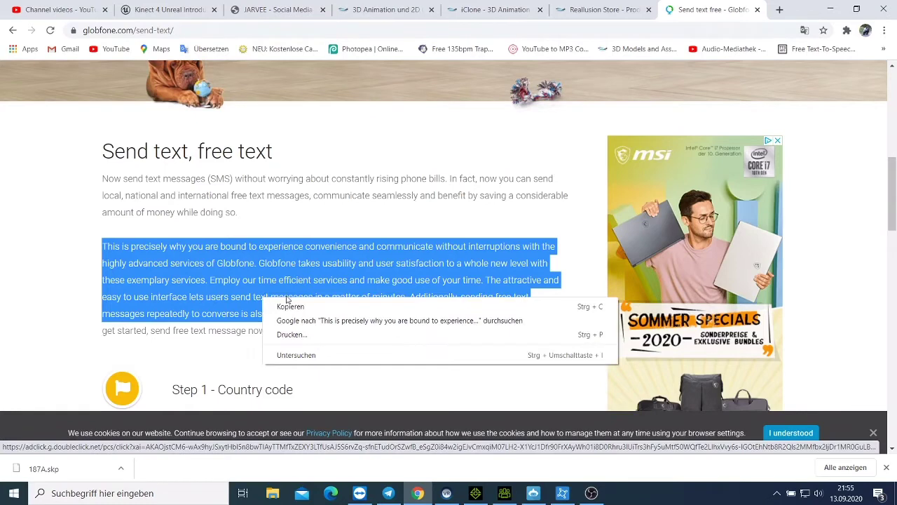
left_click(289, 306)
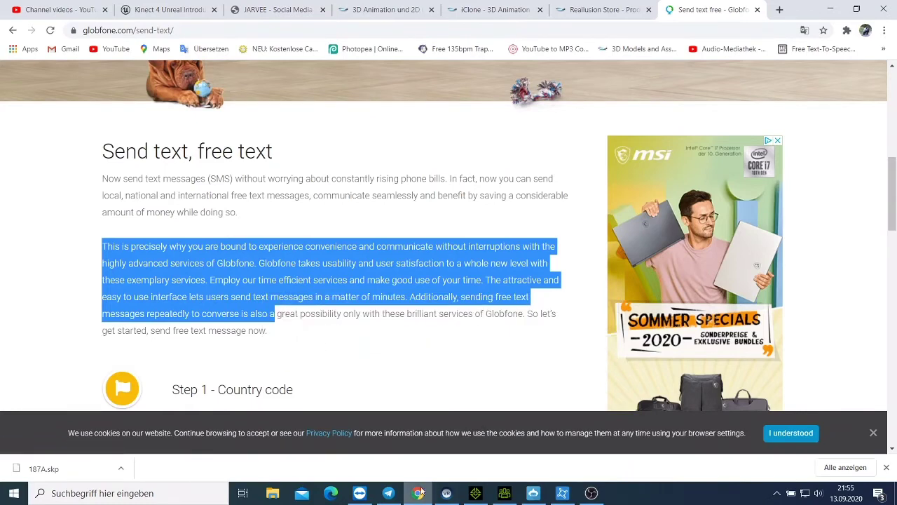
left_click(476, 492)
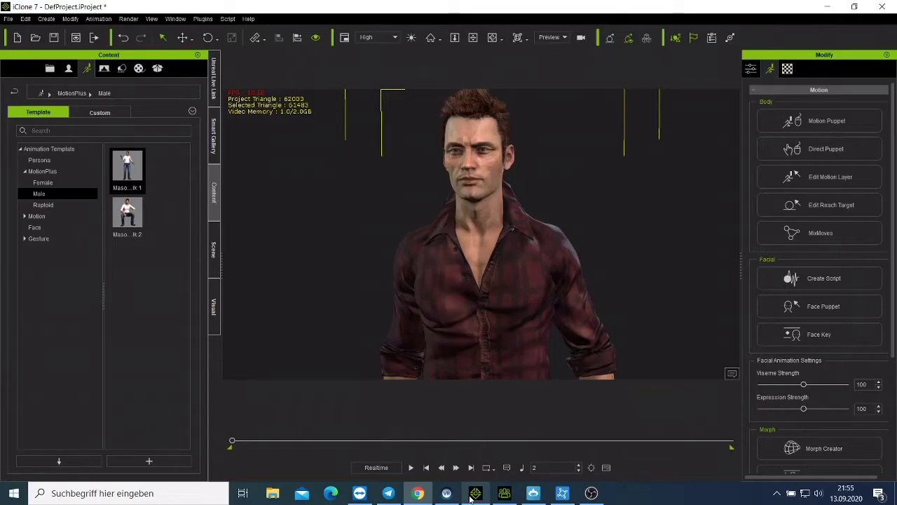
Step: Create a text-to-speech script with the copied Globfone paragraph, preview the voice, and move the editor clear of the avatar
left_click(827, 280)
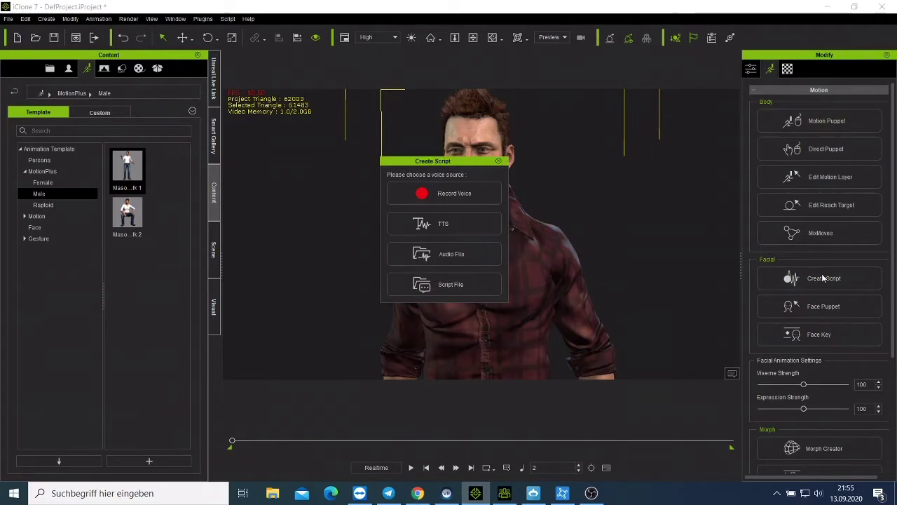
left_click(453, 222)
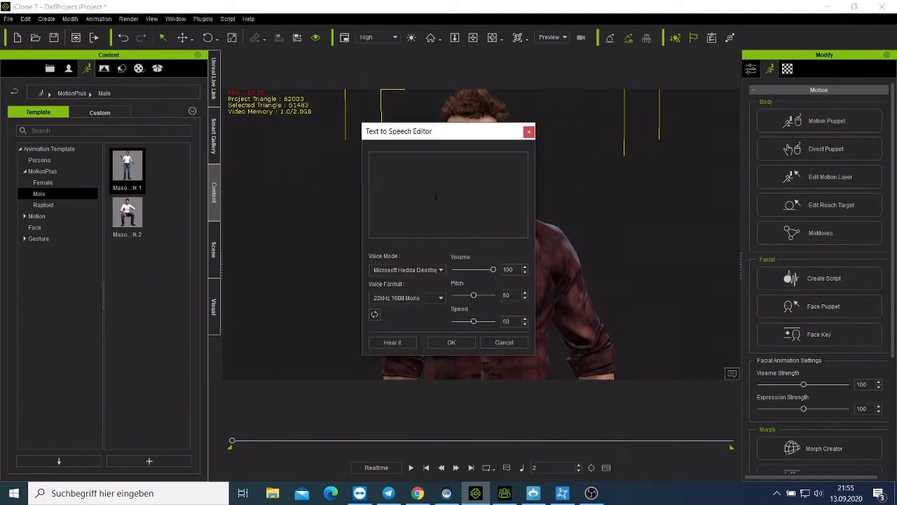
right_click(433, 187)
left_click(478, 242)
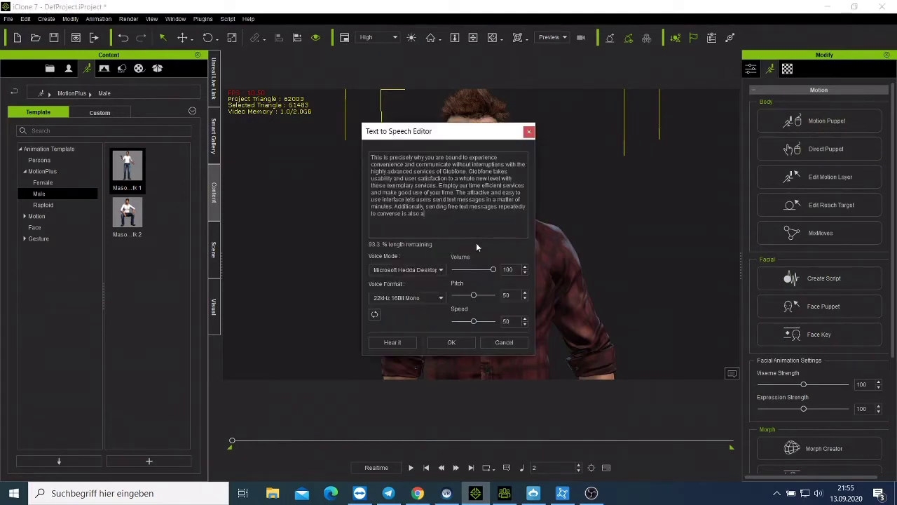
left_click(385, 347)
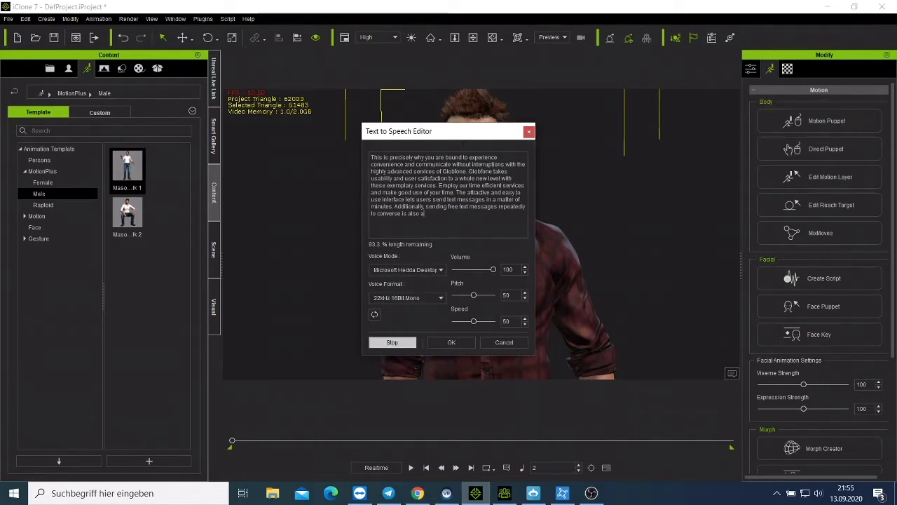
left_click_drag(473, 130, 807, 98)
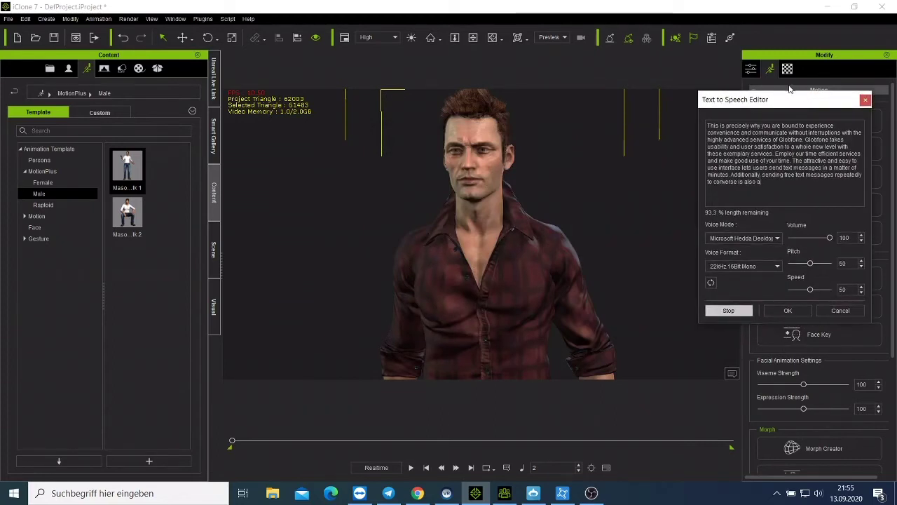
Step: Set the speech pitch to 84 and the speed to 34, and preview the adjusted voice
left_click_drag(810, 264, 816, 267)
left_click_drag(809, 290, 800, 293)
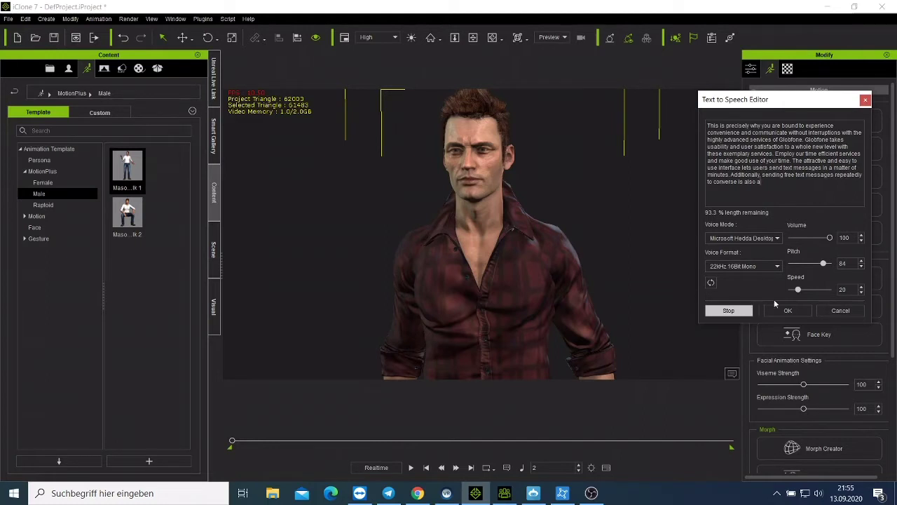
left_click_drag(798, 291, 799, 292)
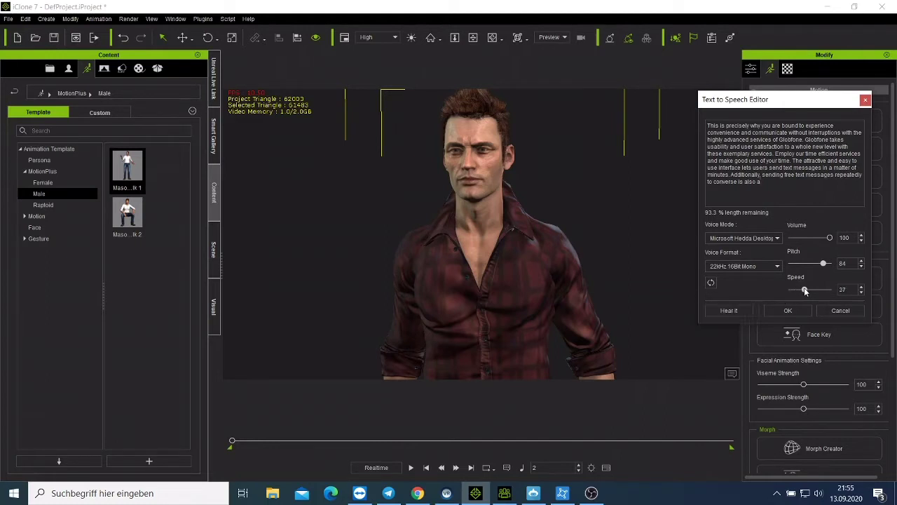
left_click(743, 311)
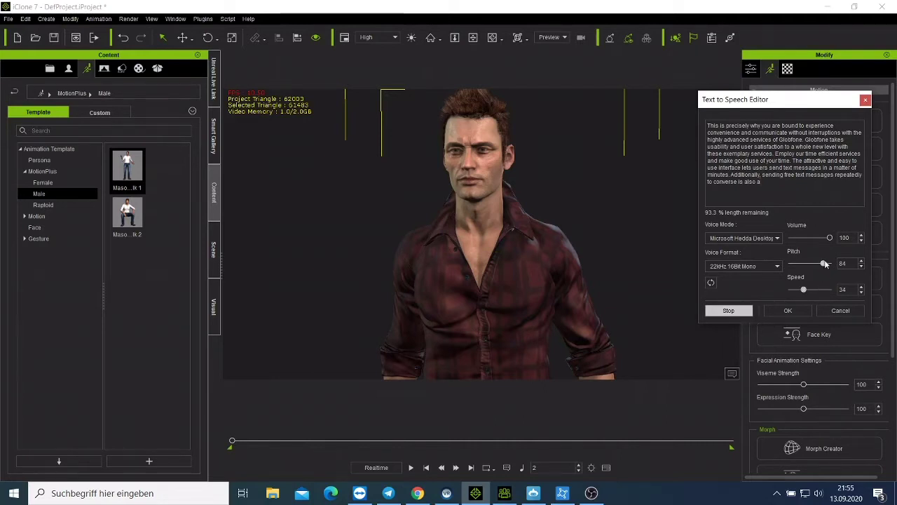
Step: Lower the speech pitch to 23, preview the voice, and apply the text-to-speech script to the avatar
left_click_drag(808, 262, 801, 266)
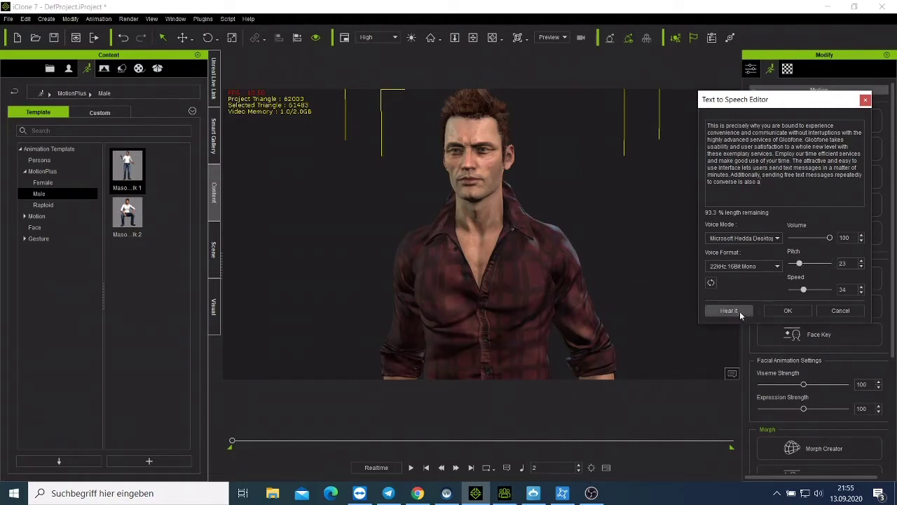
left_click(740, 314)
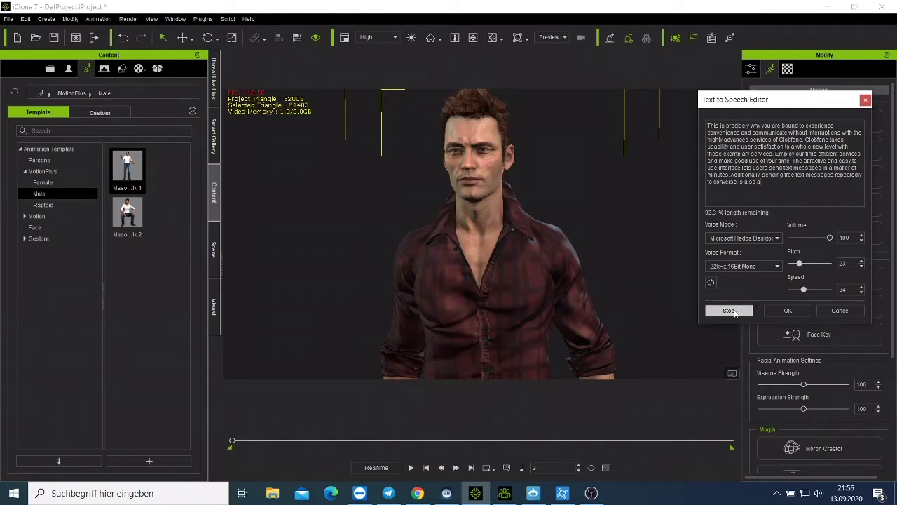
left_click(736, 313)
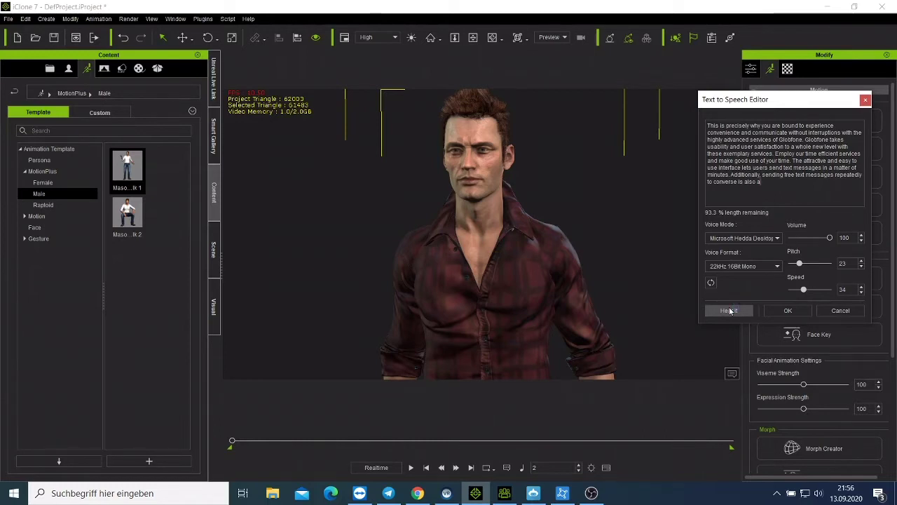
left_click(790, 311)
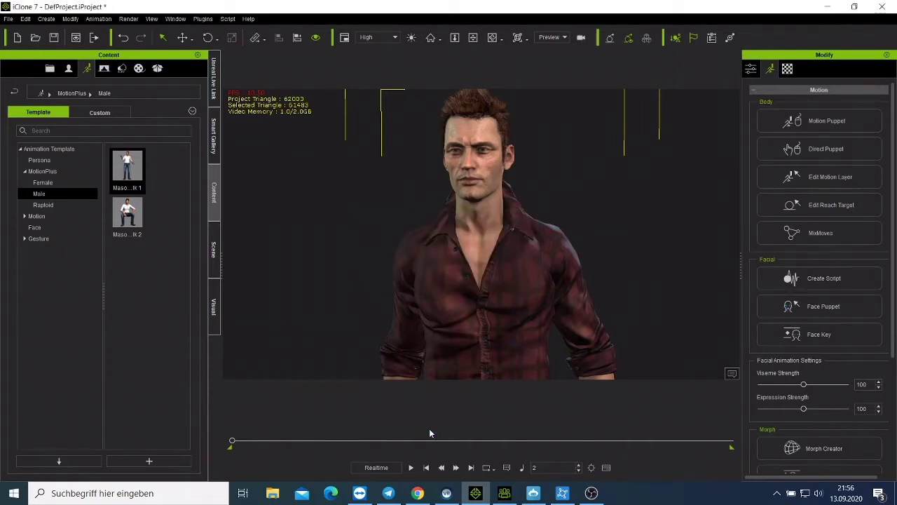
Step: Play back the avatar's lip-sync animation framed closely on his face, and return the playhead to the first frame
left_click(410, 466)
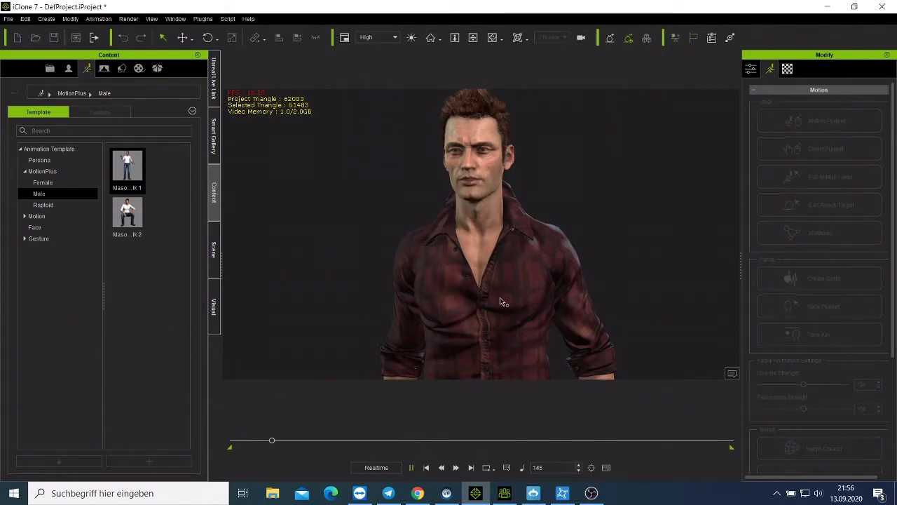
scroll(496, 290, "up", 2)
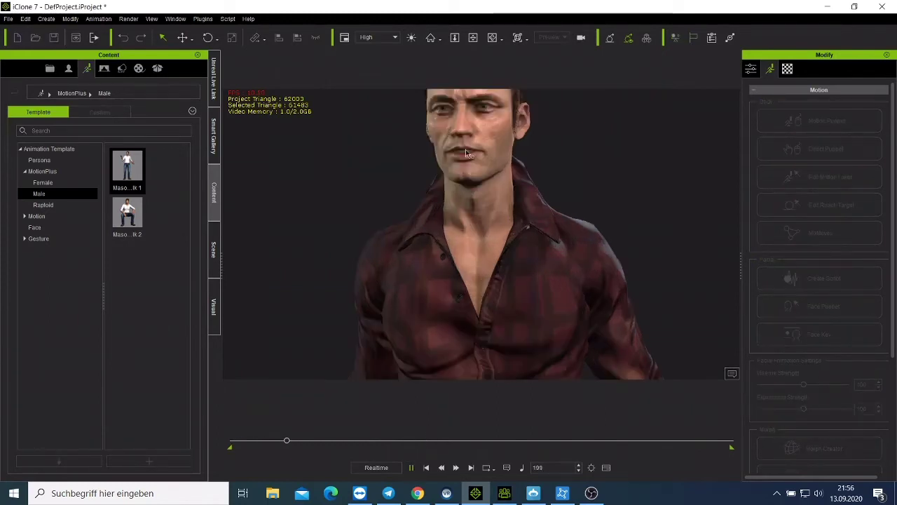
left_click(472, 39)
left_click_drag(476, 236, 481, 283)
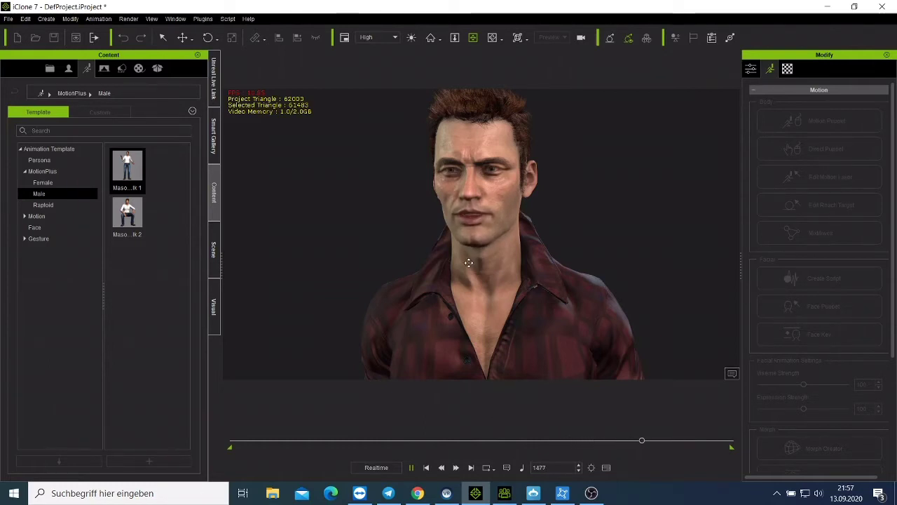
left_click(425, 468)
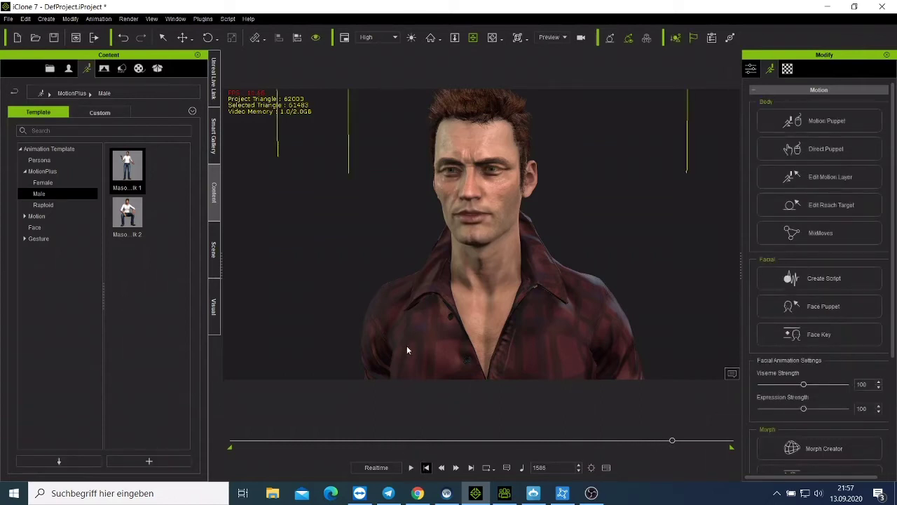
key("Home")
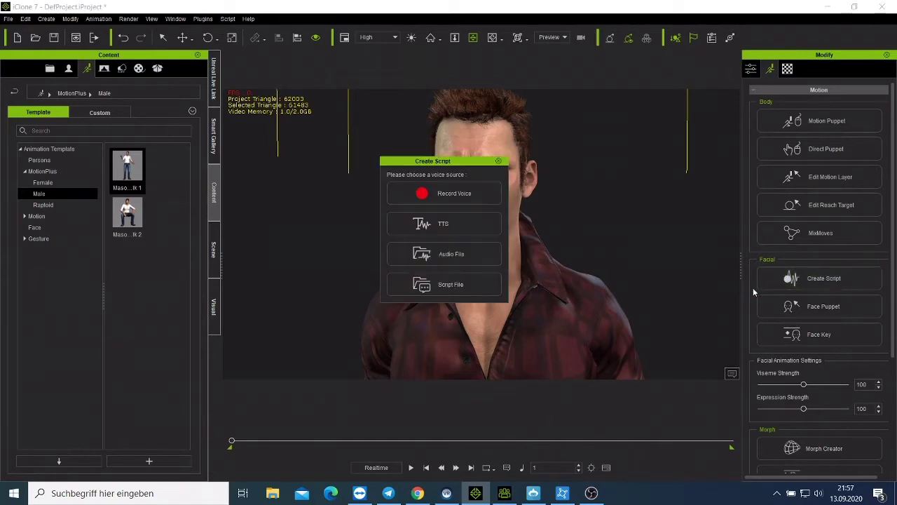
Step: Dismiss the empty text-to-speech editor and remove the avatar's object animation
left_click(469, 224)
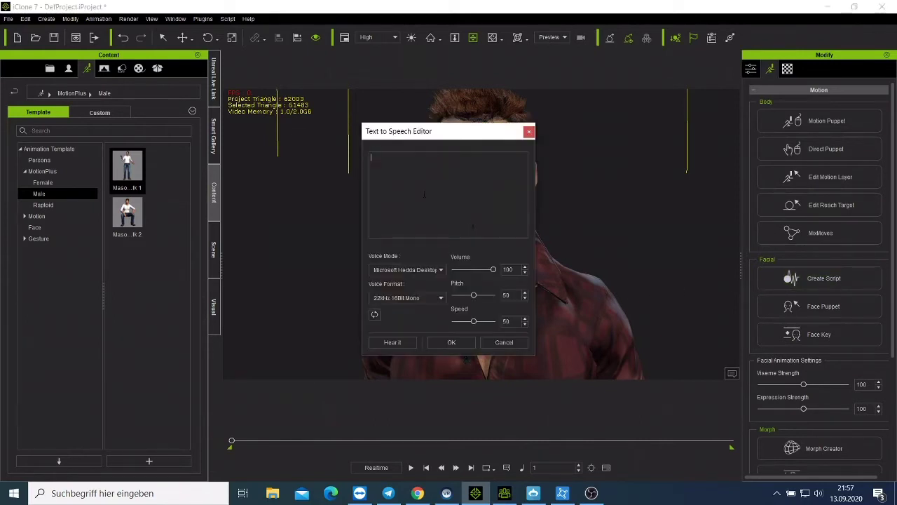
left_click(529, 132)
right_click(501, 216)
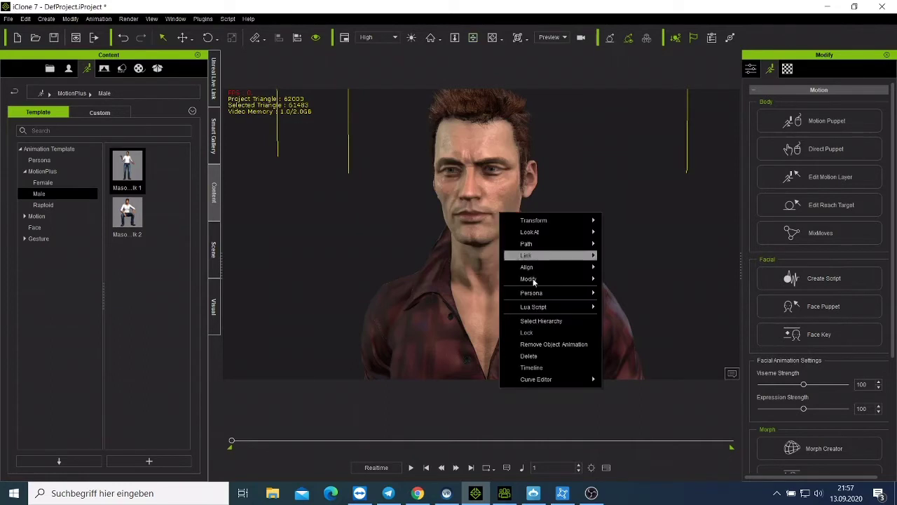
left_click(553, 343)
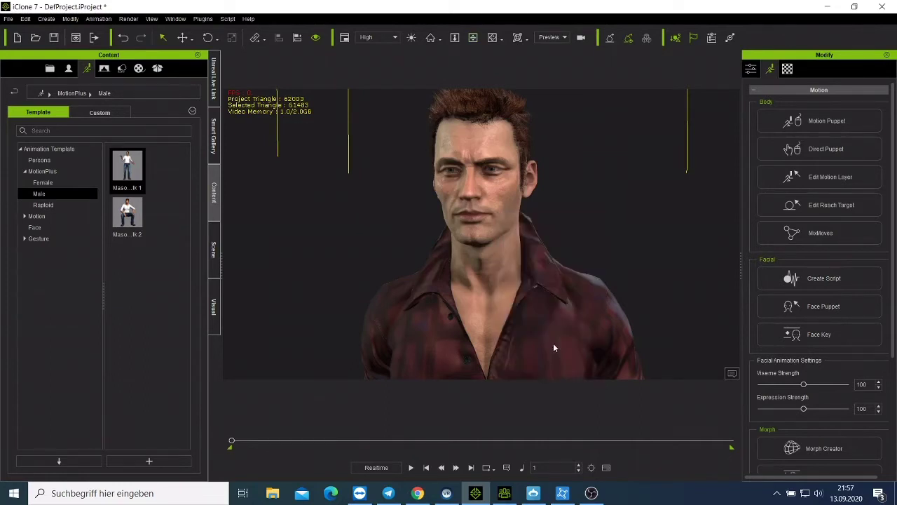
Step: Create a facial script for the avatar from the audio file kinect sound.mp3 in the desktop's audio folder
left_click(808, 279)
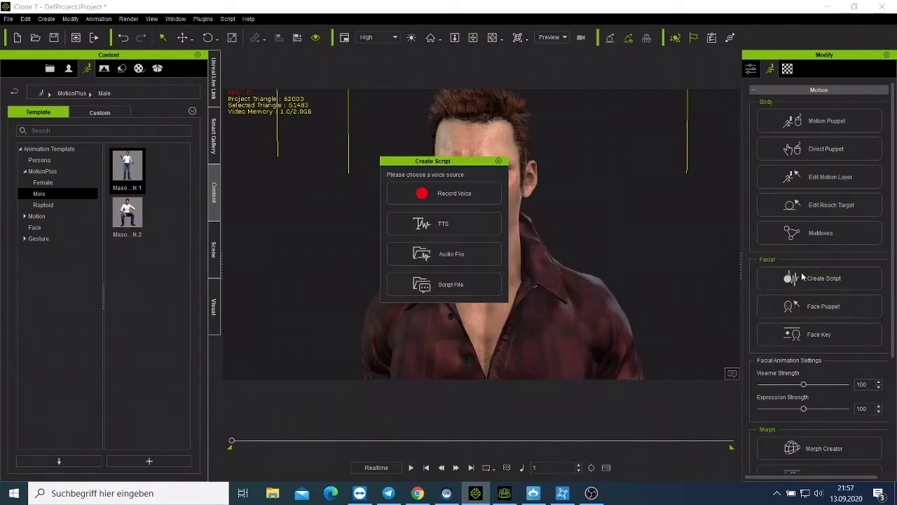
left_click(451, 261)
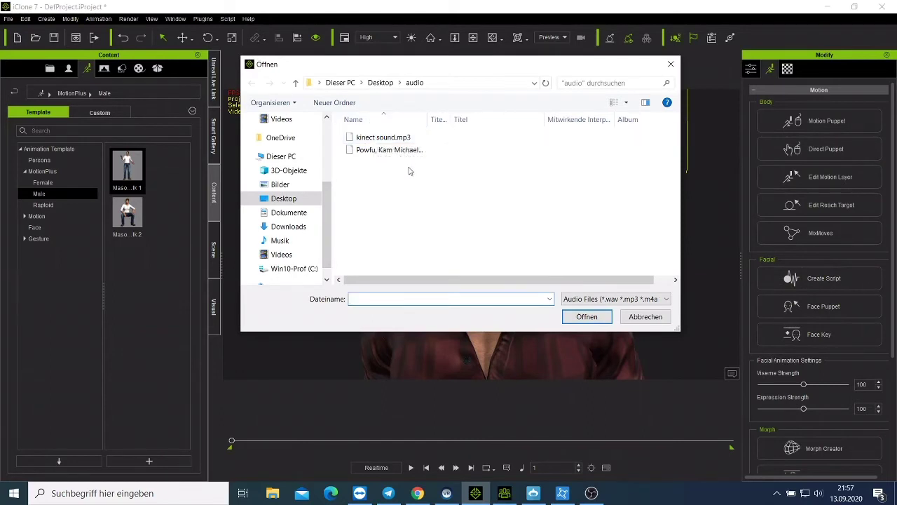
left_click(361, 137)
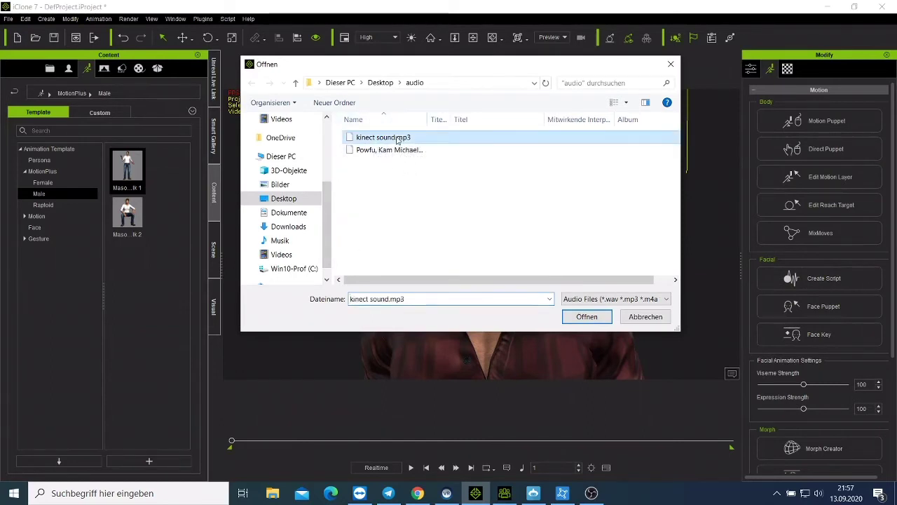
left_click(588, 316)
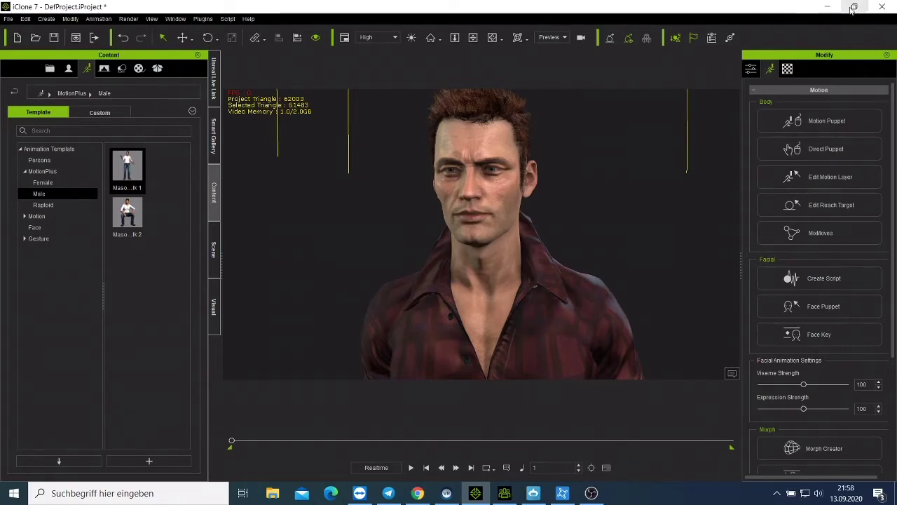
Step: Minimize iClone and Chrome, launch Audacity from the desktop, and restore its unsaved project
left_click(829, 8)
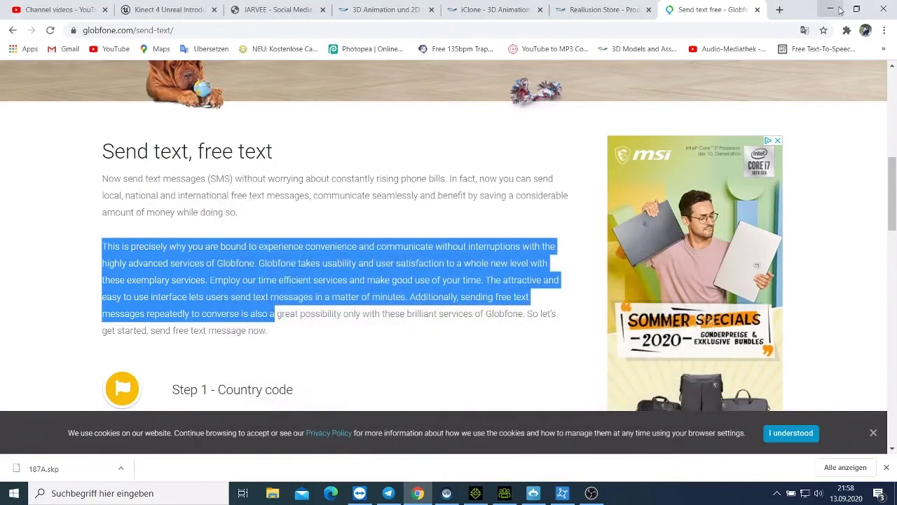
left_click(830, 10)
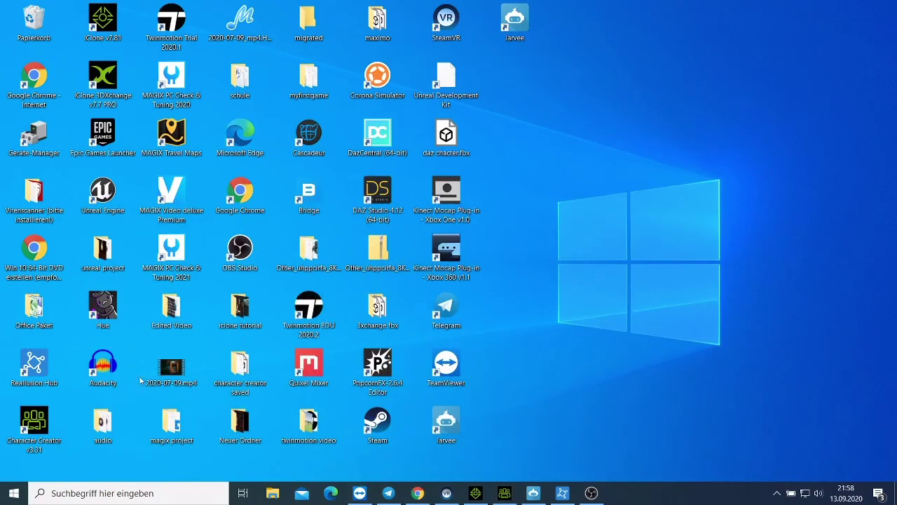
double_click(107, 369)
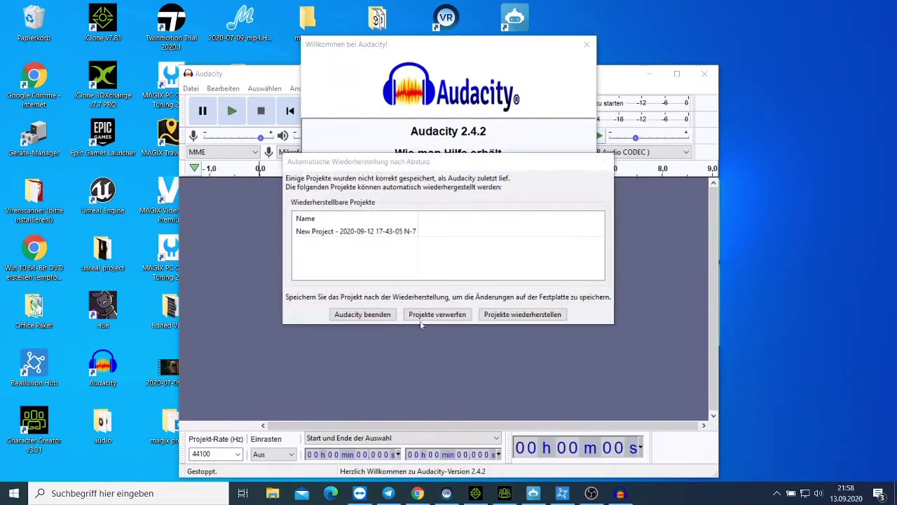
left_click(502, 316)
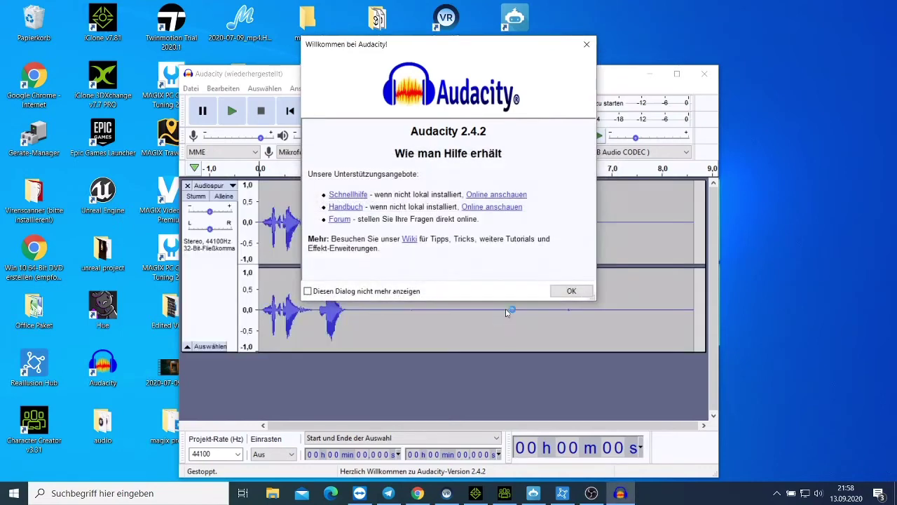
left_click(571, 290)
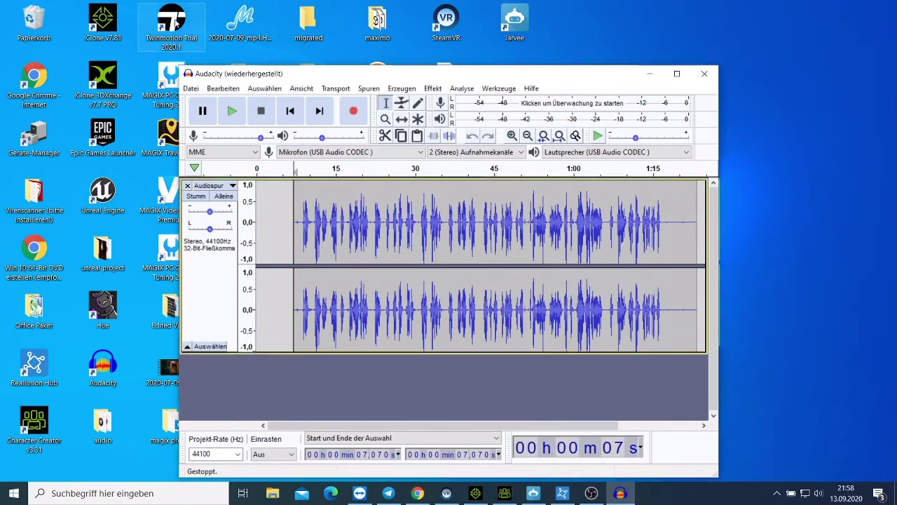
Step: Listen to part of the recovered voice recording, stop playback, and minimize Audacity
left_click(232, 111)
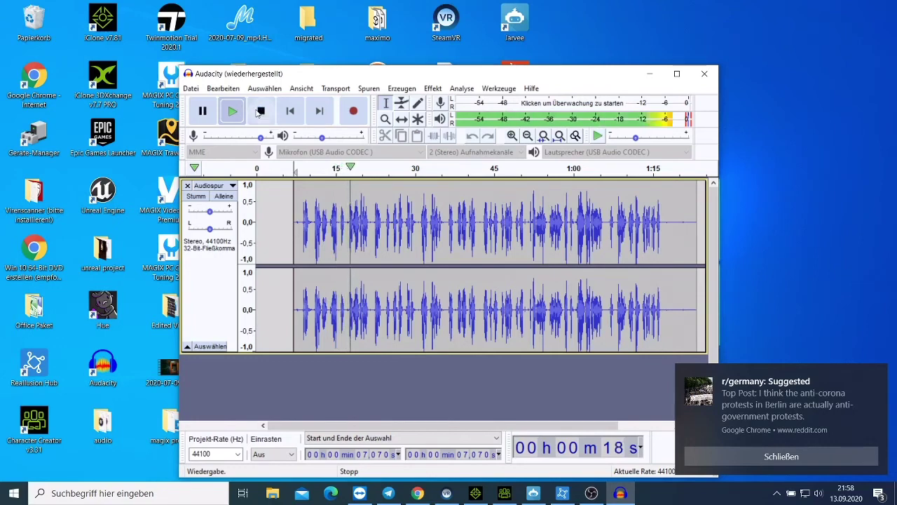
left_click(259, 112)
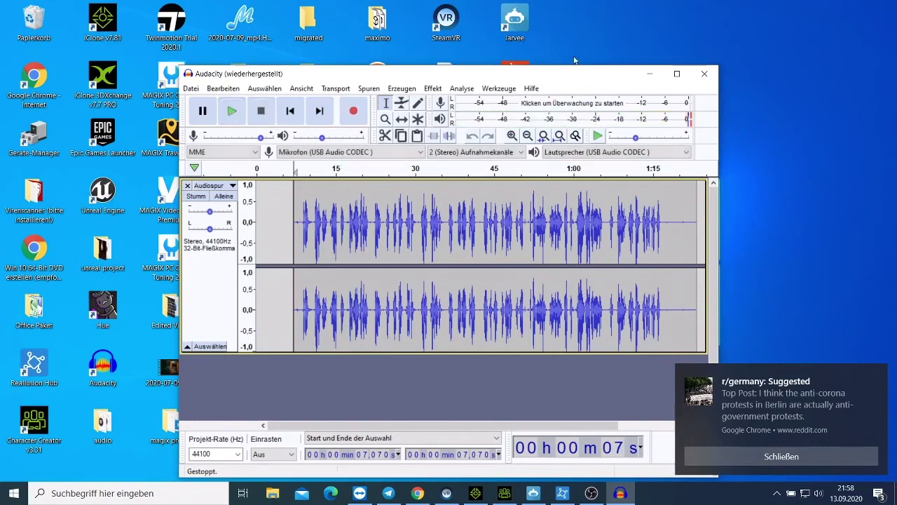
left_click(640, 74)
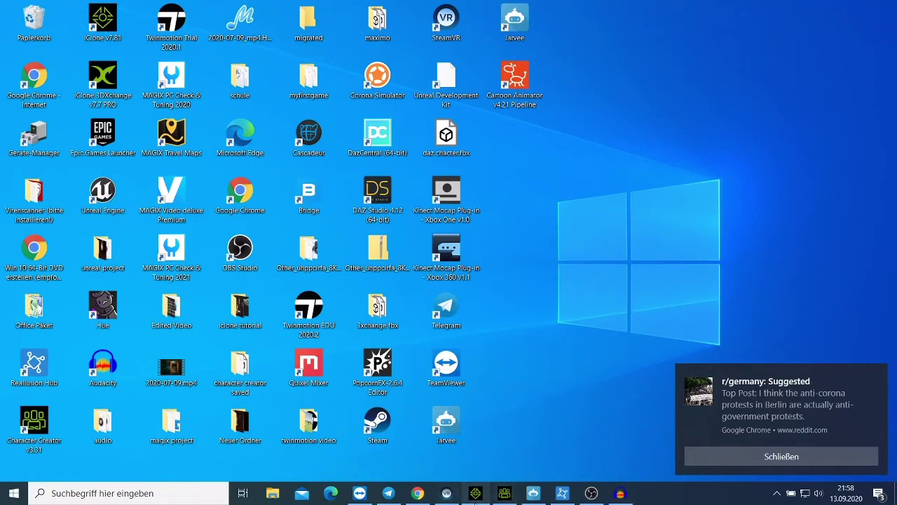
Step: Switch back to iClone and create a facial script for the avatar from the audio file kinect sound.mp3
left_click(476, 493)
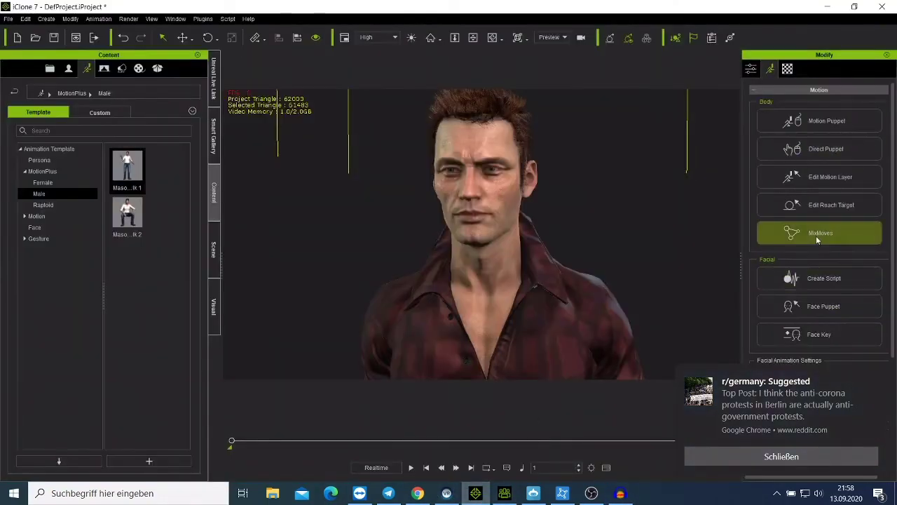
left_click(823, 279)
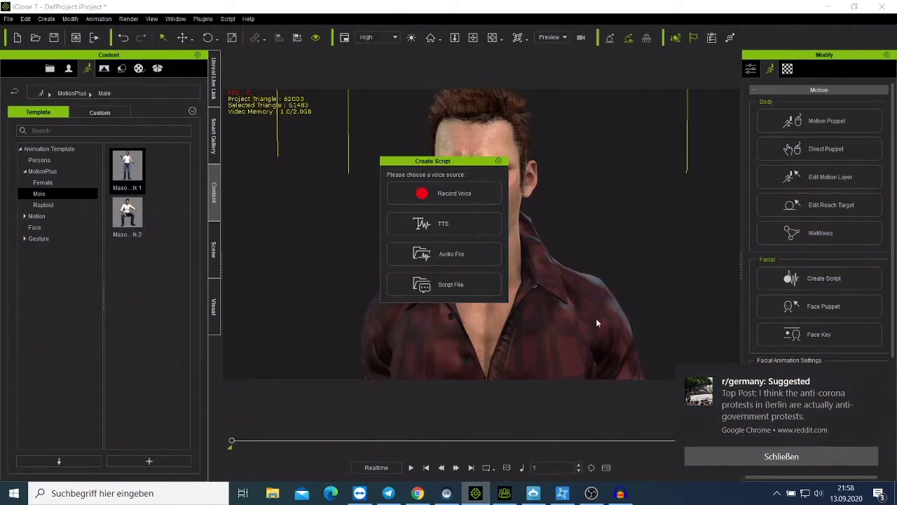
left_click(455, 264)
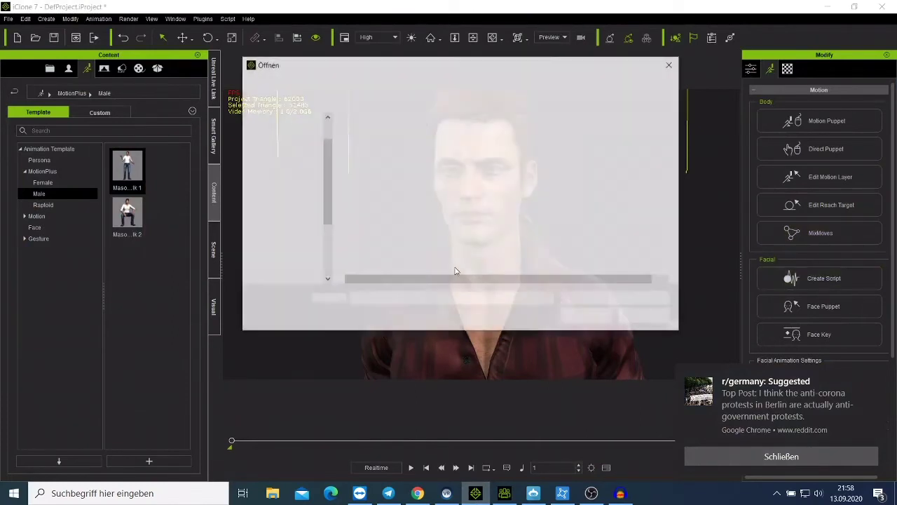
left_click(393, 137)
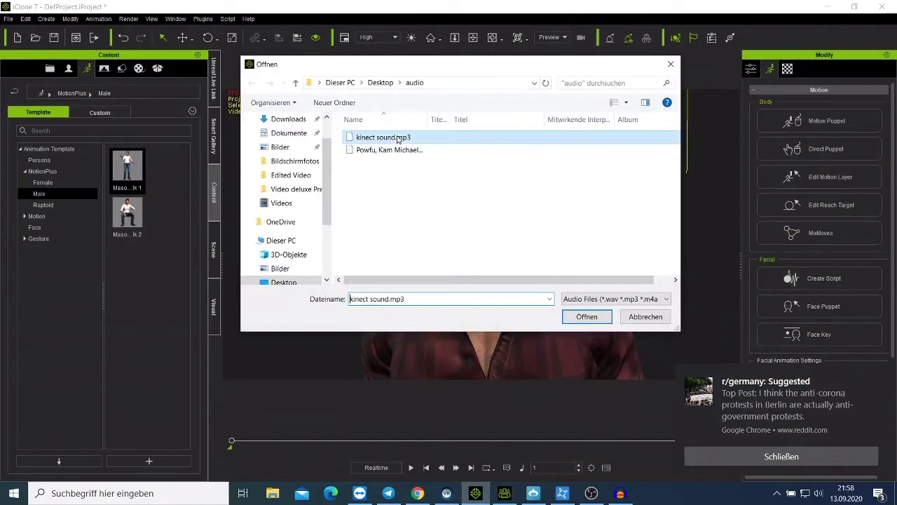
left_click(586, 317)
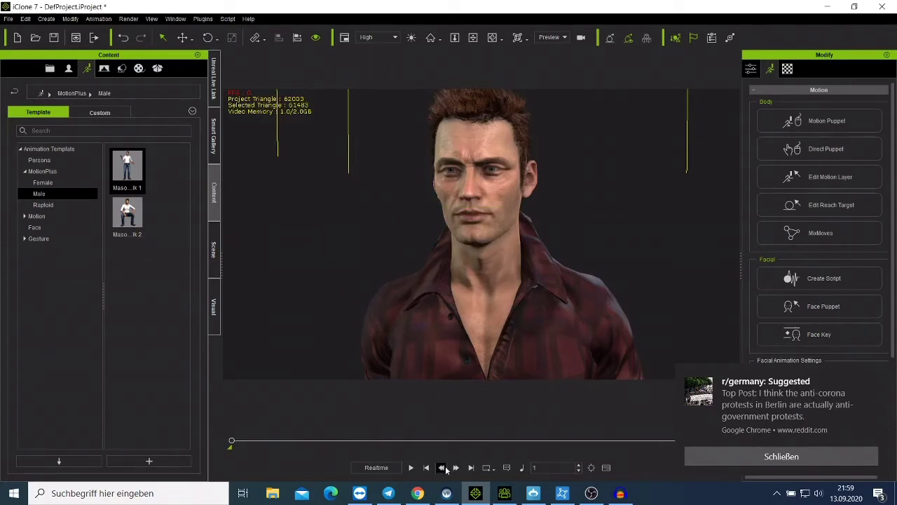
Step: Play back the avatar's lip-synced speech, dismissing the news notification and clearing all notifications meanwhile
left_click(411, 467)
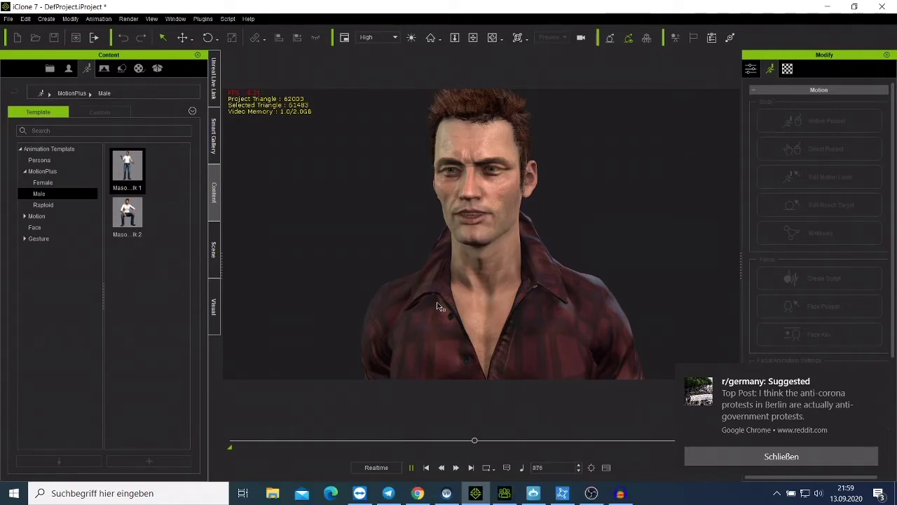
left_click(763, 459)
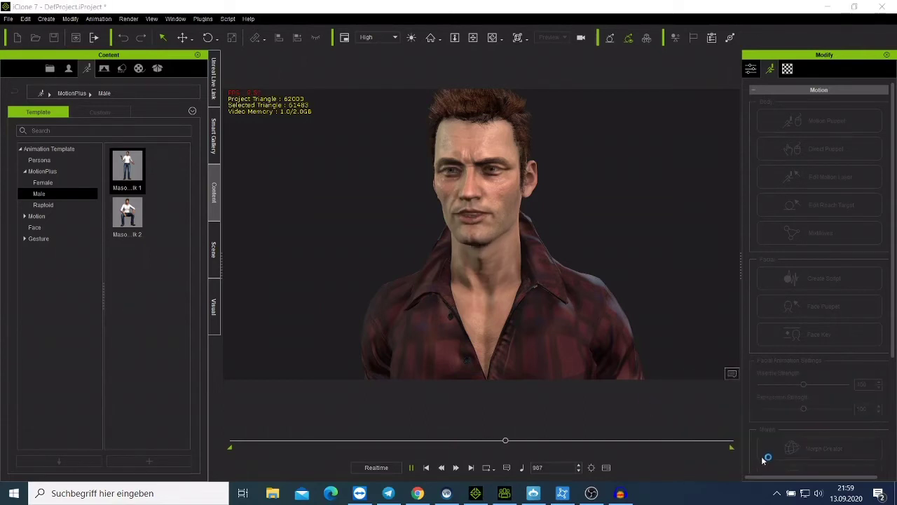
left_click(879, 493)
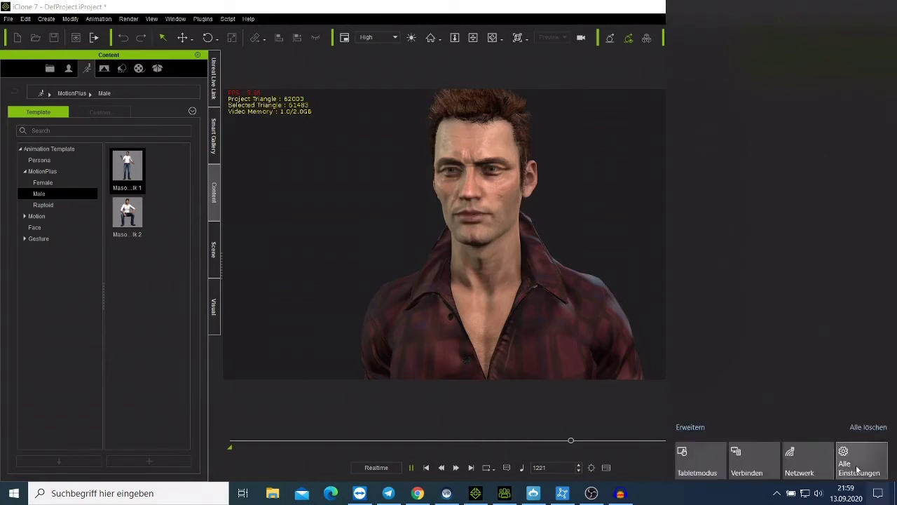
left_click(868, 427)
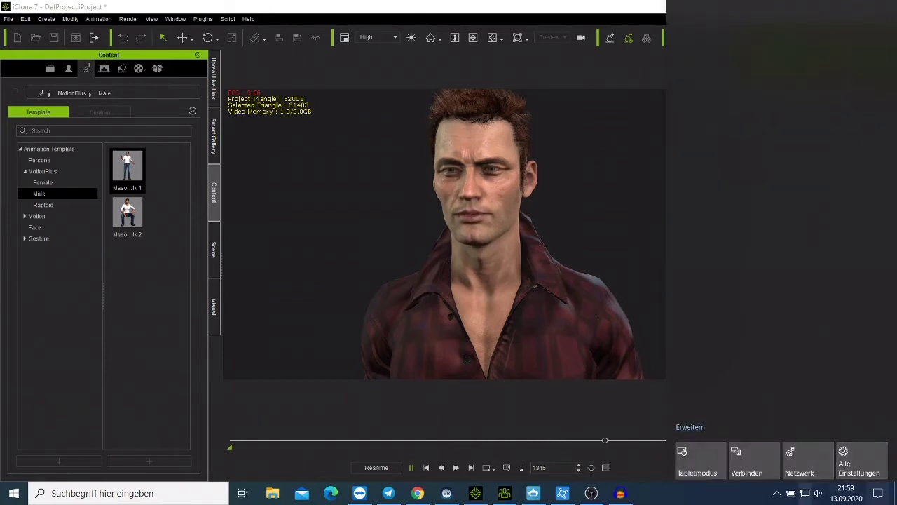
left_click(730, 495)
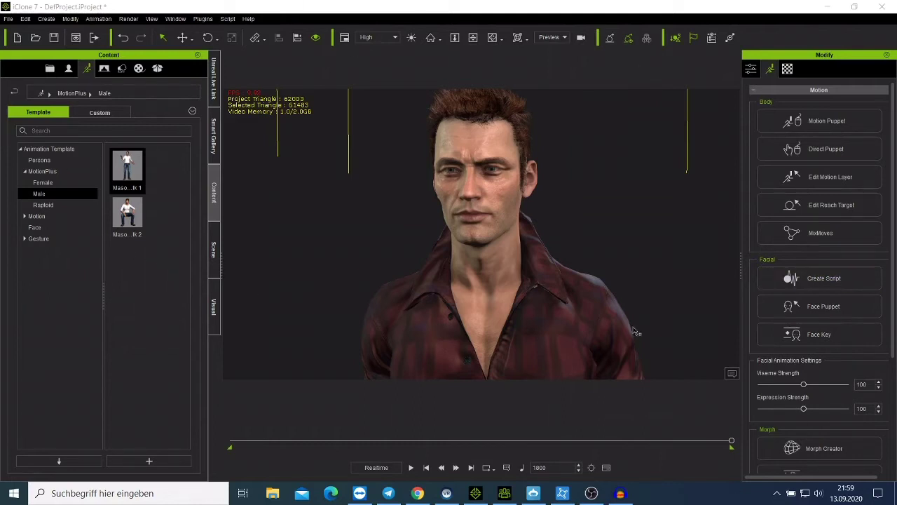
Step: Select the avatar and look through the motion templates, examining the male motions in the 01_iClone7 Motion folder
scroll(508, 293, "down", 4)
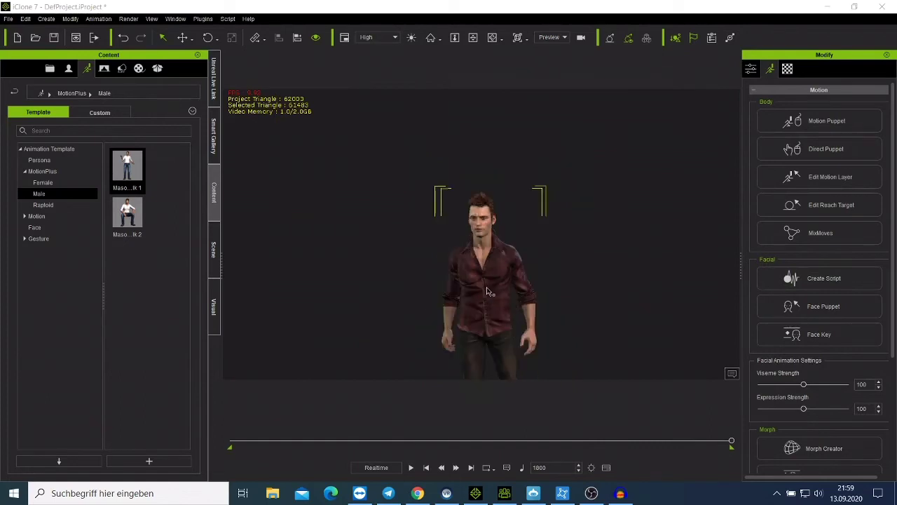
left_click(489, 291)
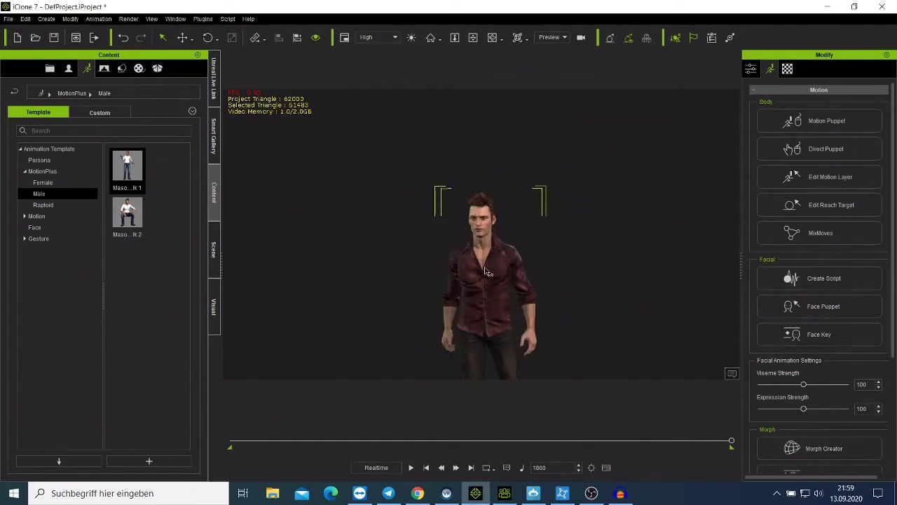
left_click(473, 38)
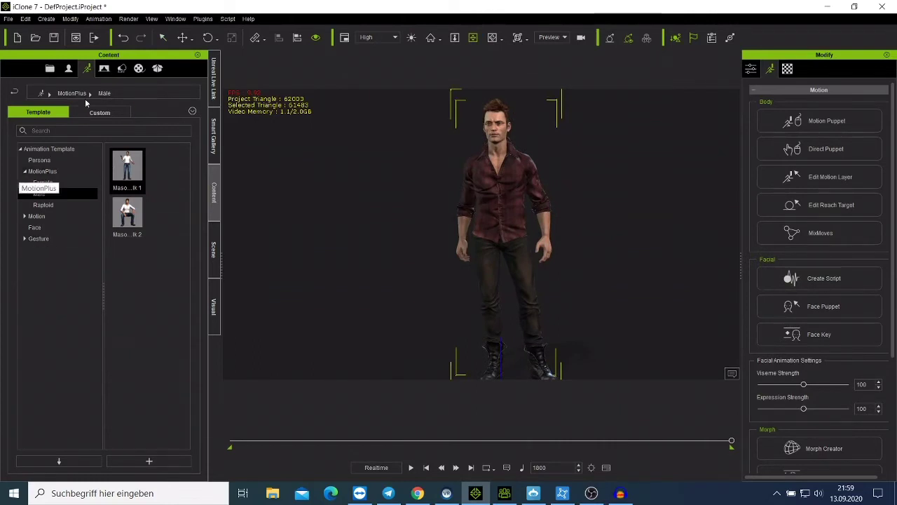
left_click(46, 219)
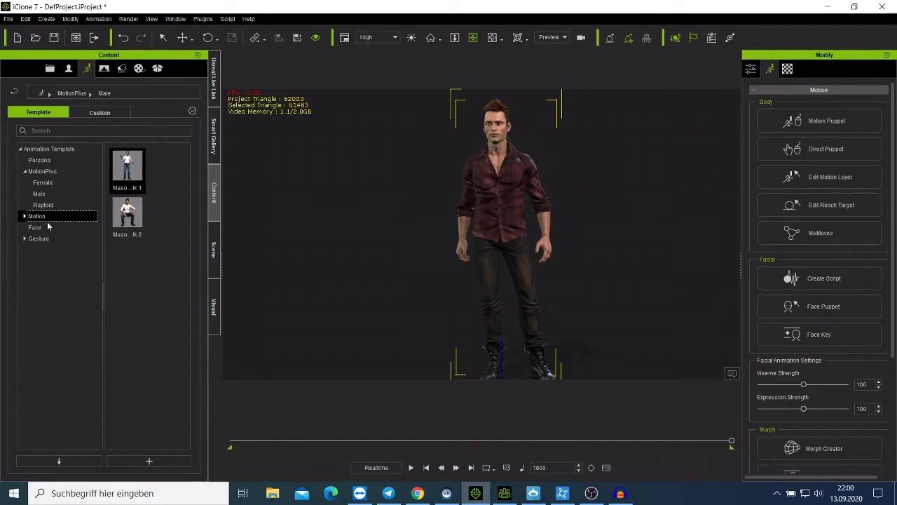
left_click(48, 229)
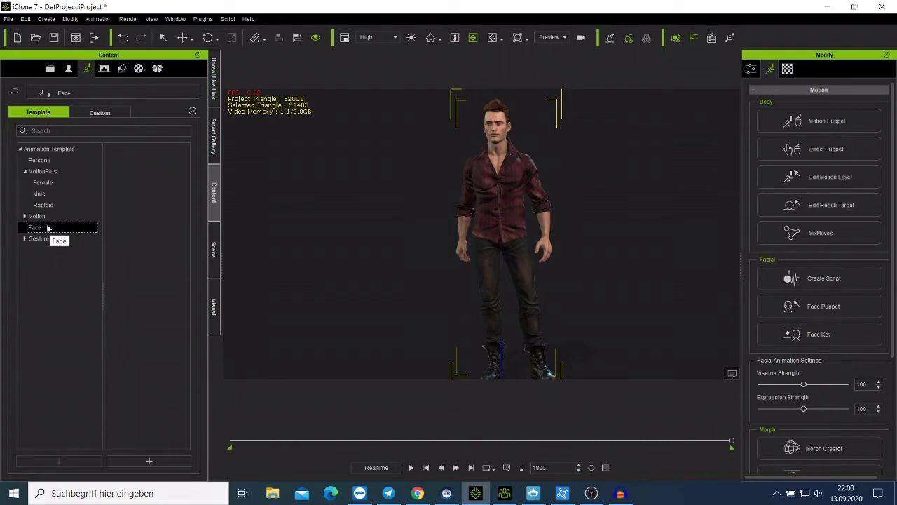
left_click(49, 219)
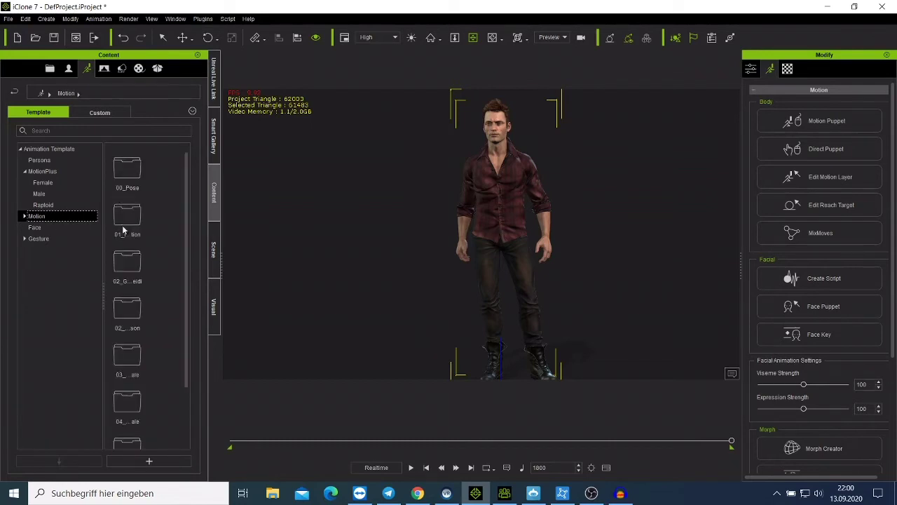
left_click(127, 226)
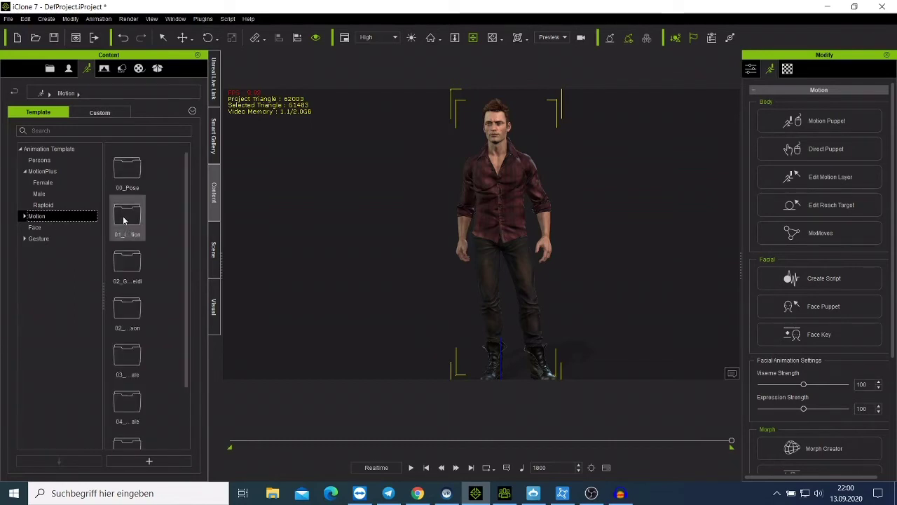
double_click(123, 221)
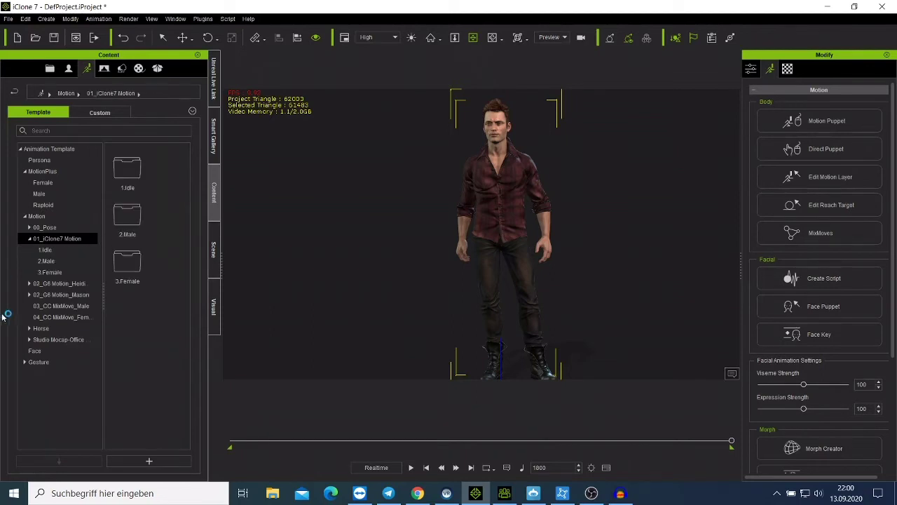
double_click(125, 223)
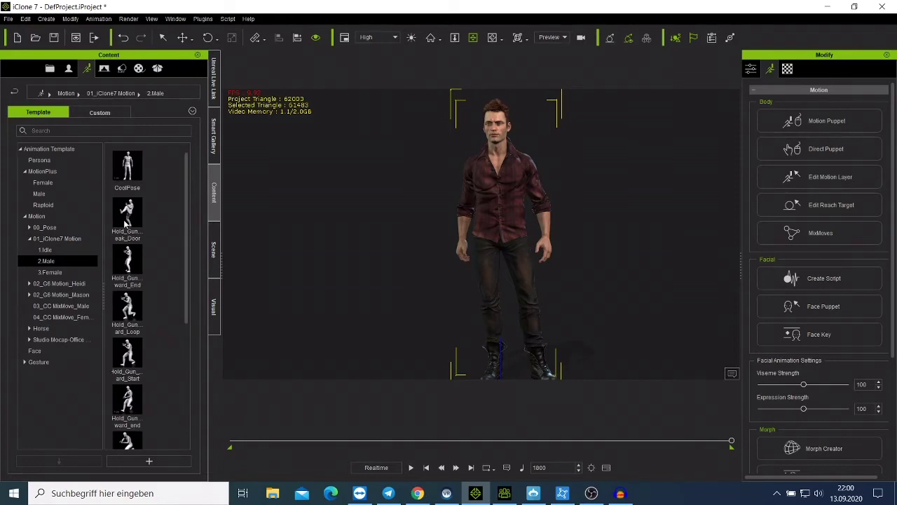
scroll(130, 281, "down", 5)
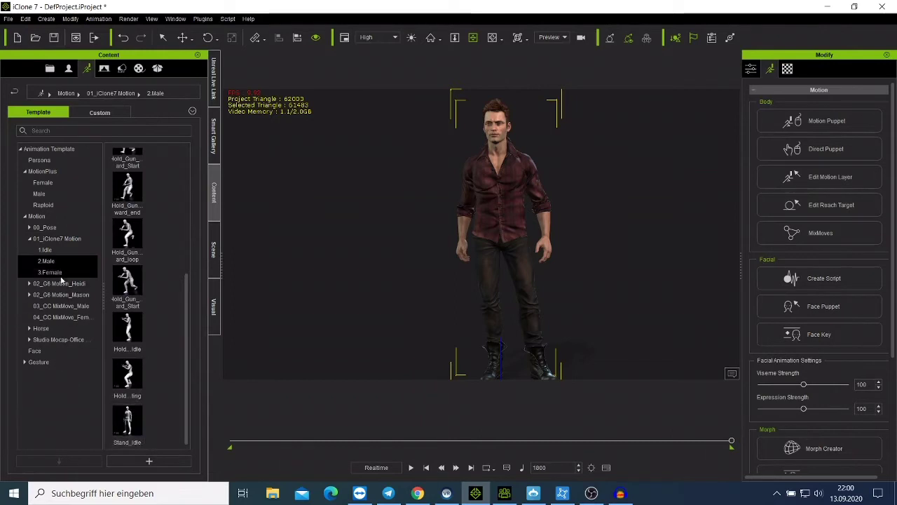
Step: Examine the 03_CC MixMove_Male motions and the Perform motions of 02_G6 Motion_Heidi for a suitable body animation
left_click(74, 306)
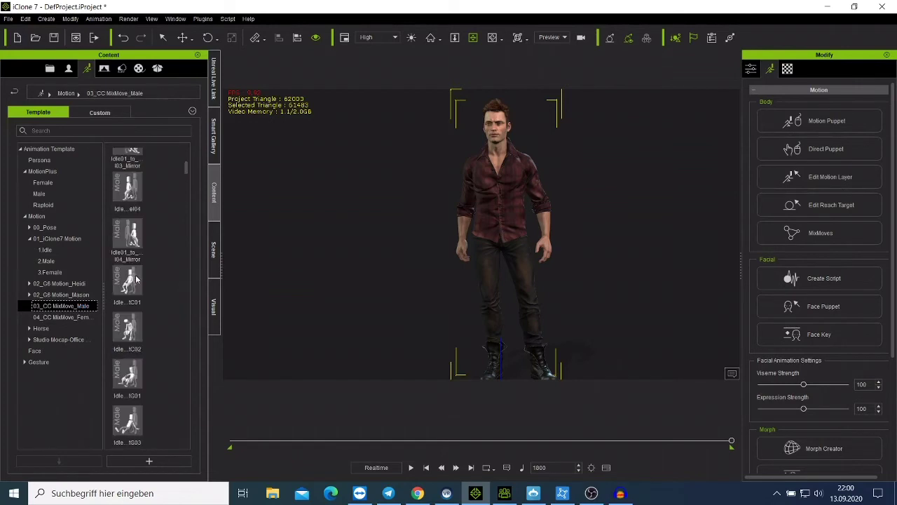
scroll(136, 281, "down", 10)
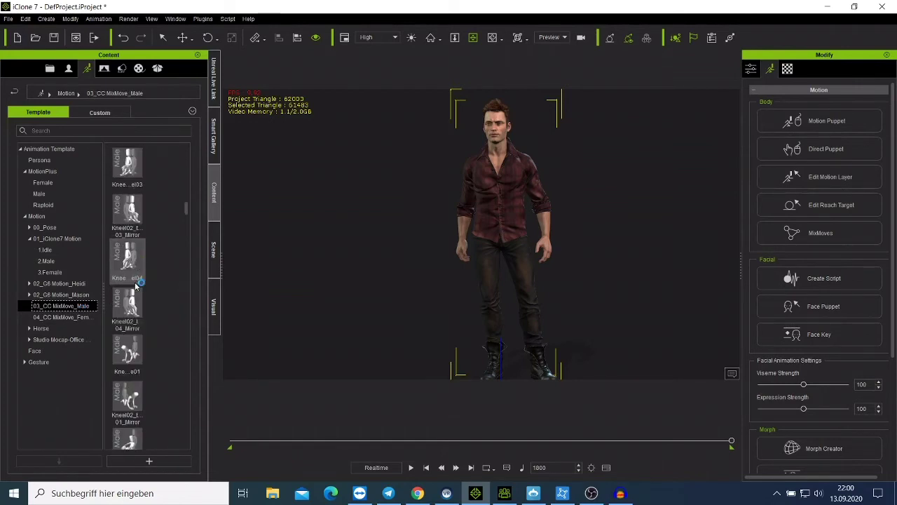
scroll(131, 288, "down", 7)
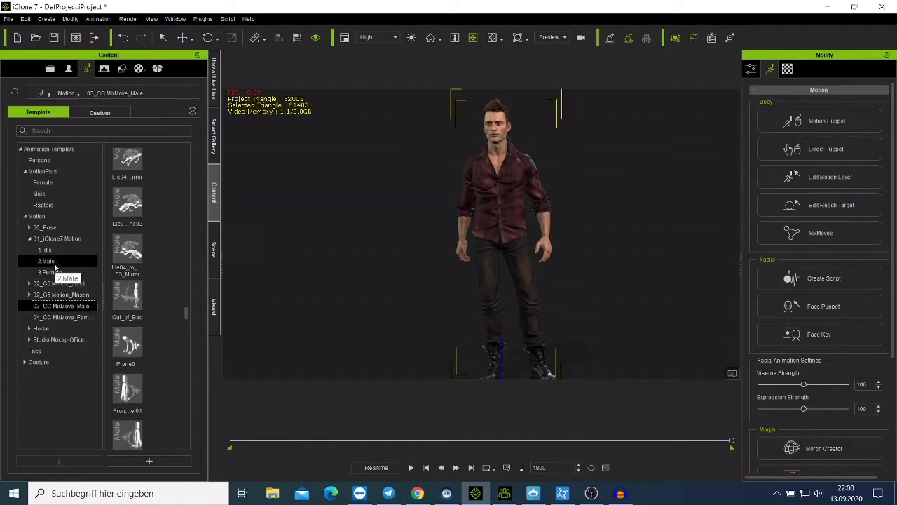
left_click(54, 262)
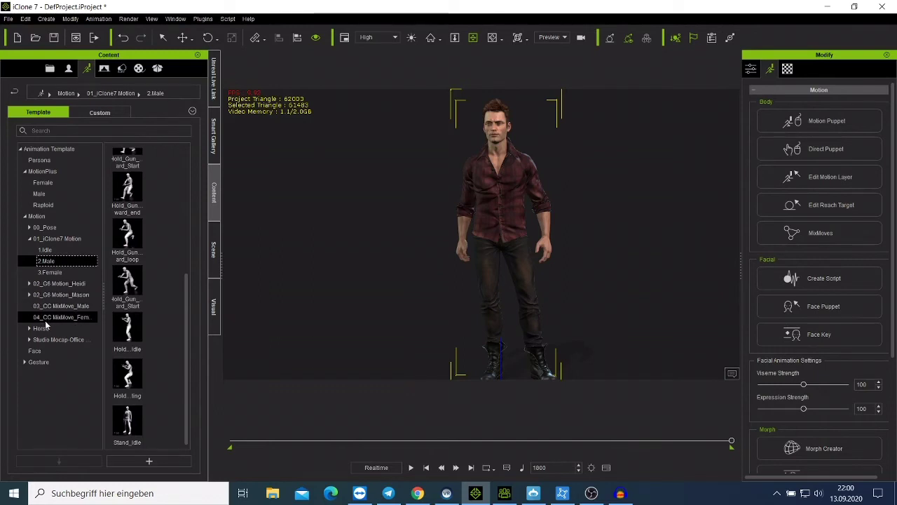
left_click(29, 284)
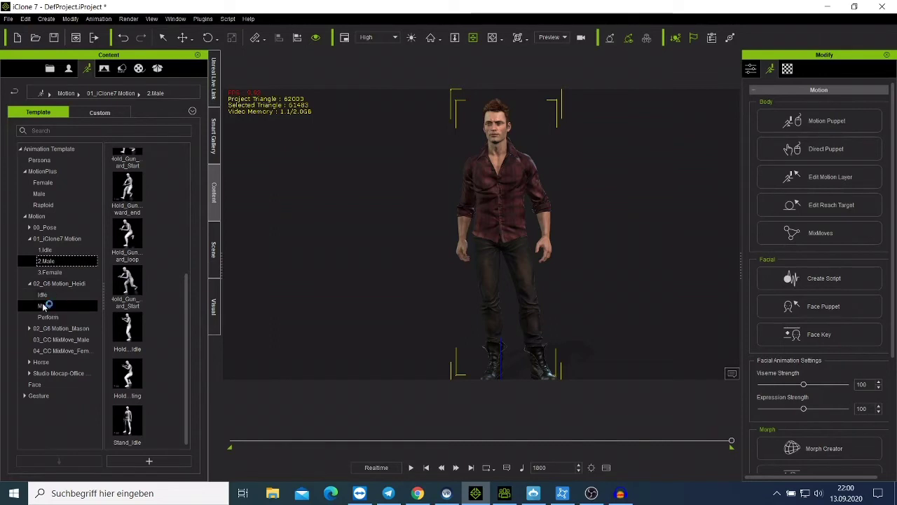
left_click(47, 317)
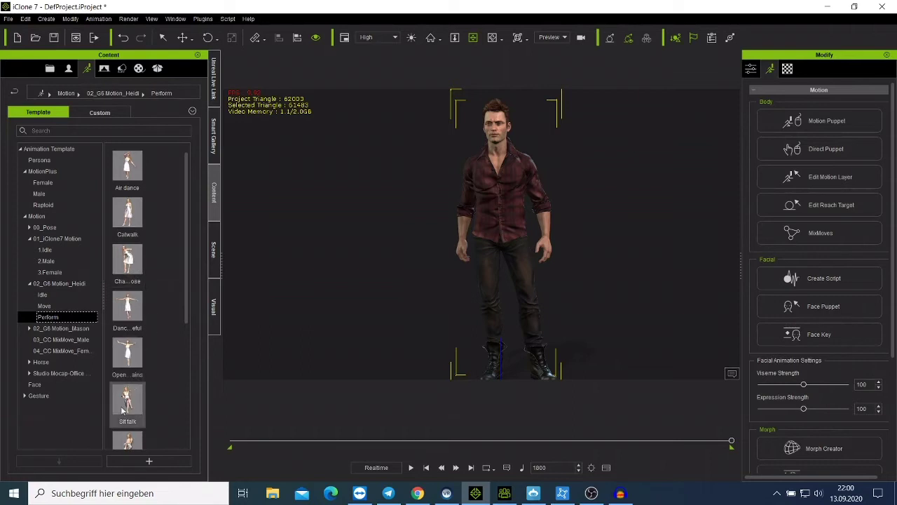
scroll(127, 371, "down", 3)
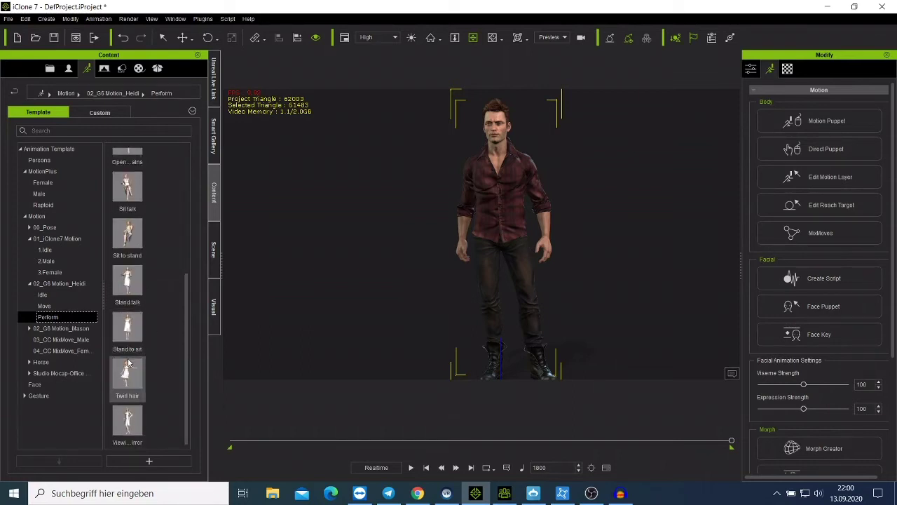
scroll(127, 363, "up", 3)
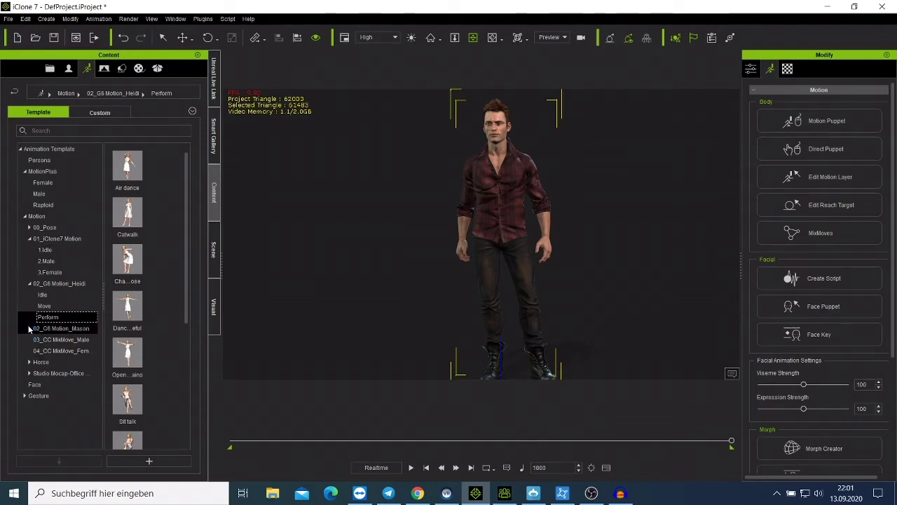
Step: Try to apply the walking motion above Walk think from the 02_G6 Motion_Mason Perform set to the avatar, and undo the last change
left_click(29, 328)
left_click(41, 362)
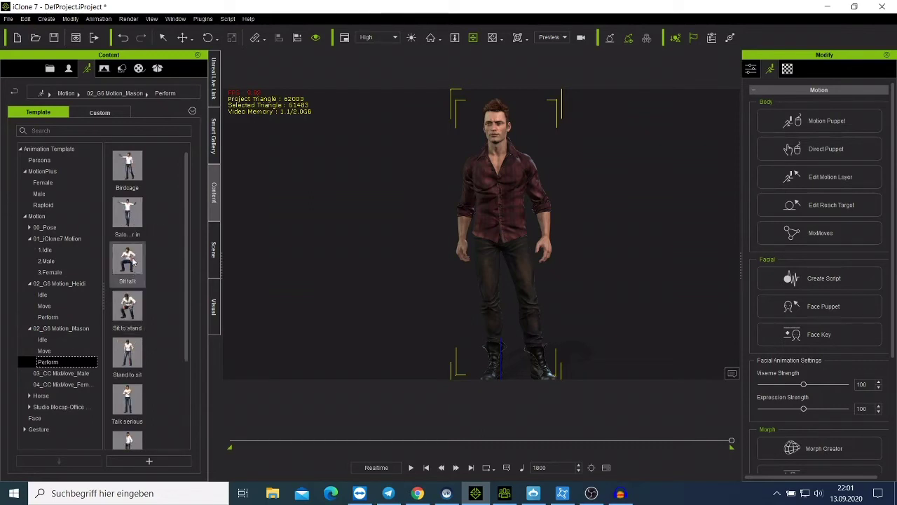
scroll(127, 400, "down", 2)
double_click(127, 396)
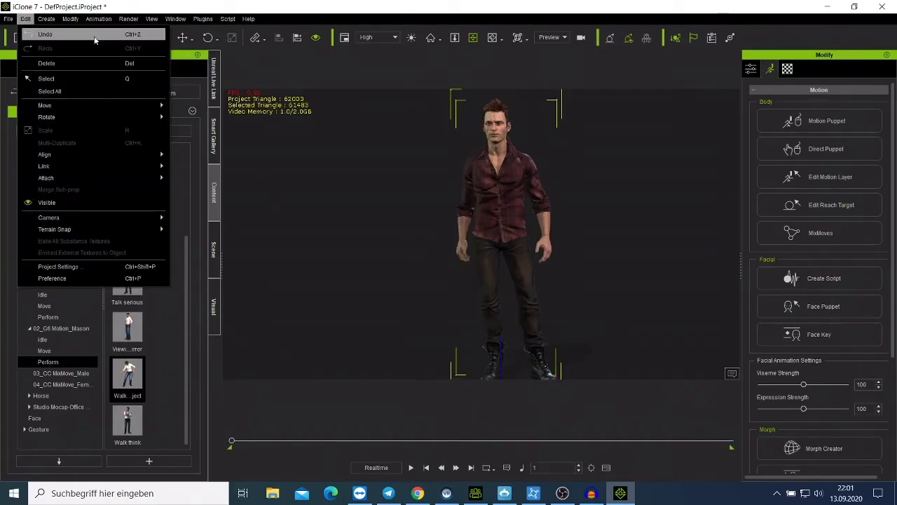
left_click(126, 36)
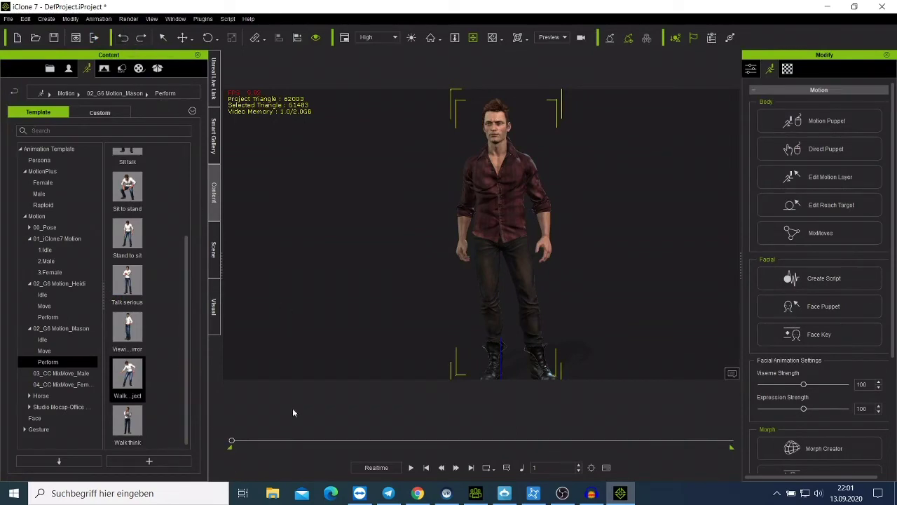
Step: Play the full-body avatar's current animation and pause it partway through the timeline
left_click(409, 468)
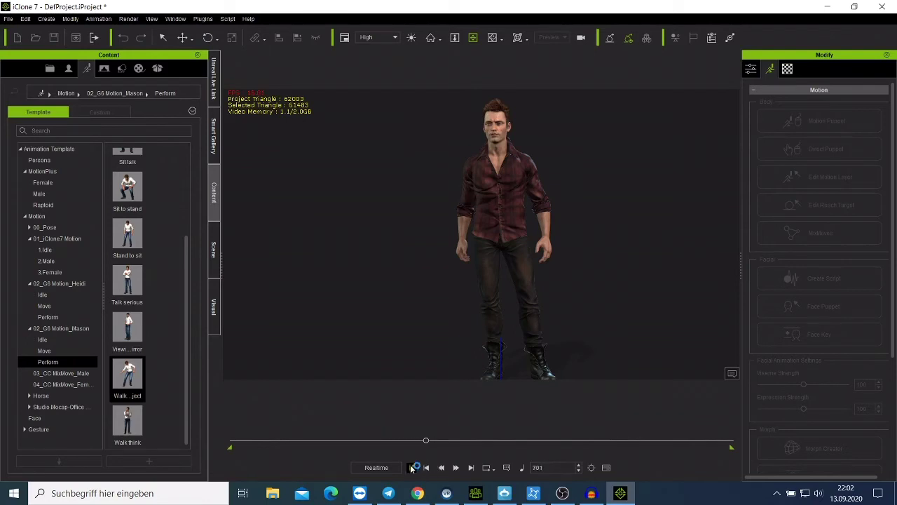
left_click(414, 468)
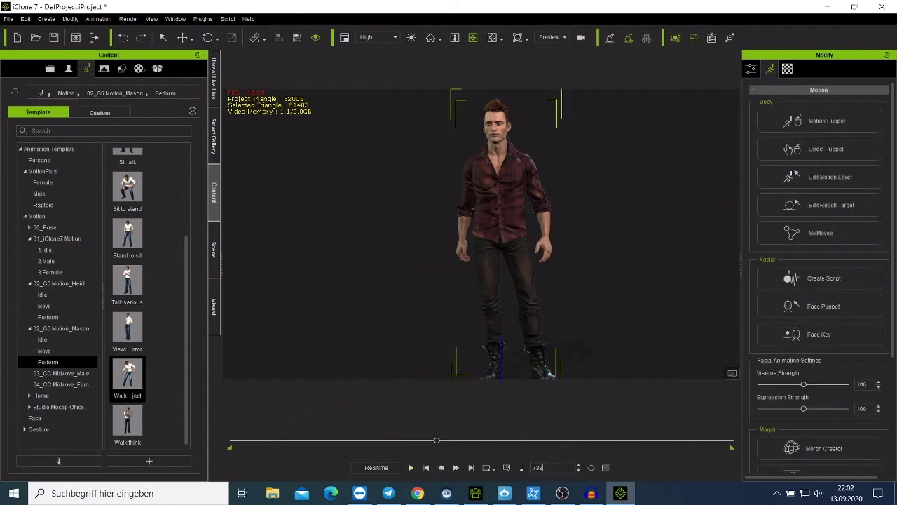
Step: Move the playhead back to the start of the timeline and set the project's total frames to 3000
left_click(591, 467)
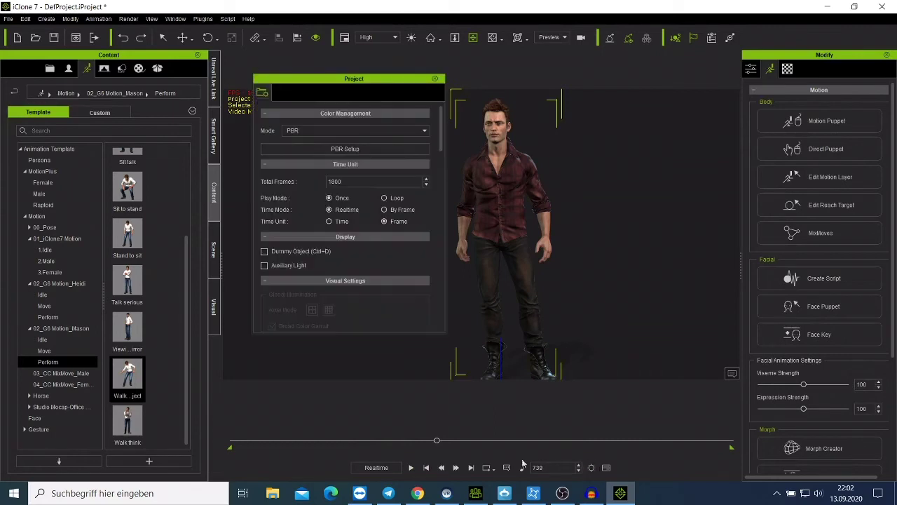
left_click(233, 443)
double_click(334, 182)
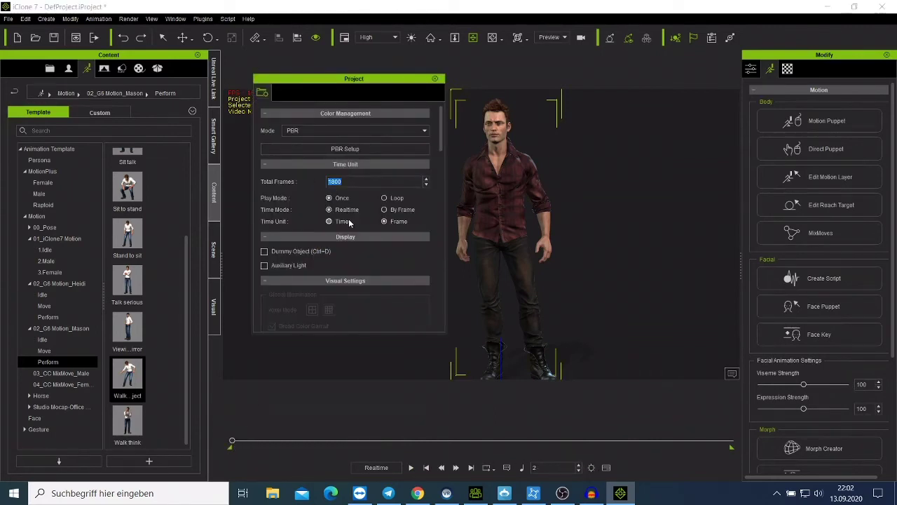
type("2")
key("BackSpace")
type("3000")
left_click(436, 80)
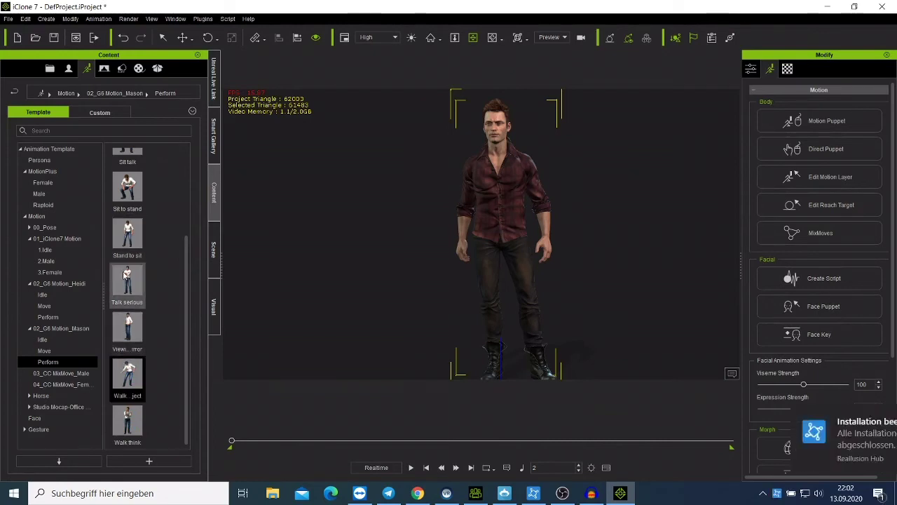
Step: Apply the Talk serious motion to the avatar at the timeline start and again at frame 1368, playing the animation after each
double_click(130, 287)
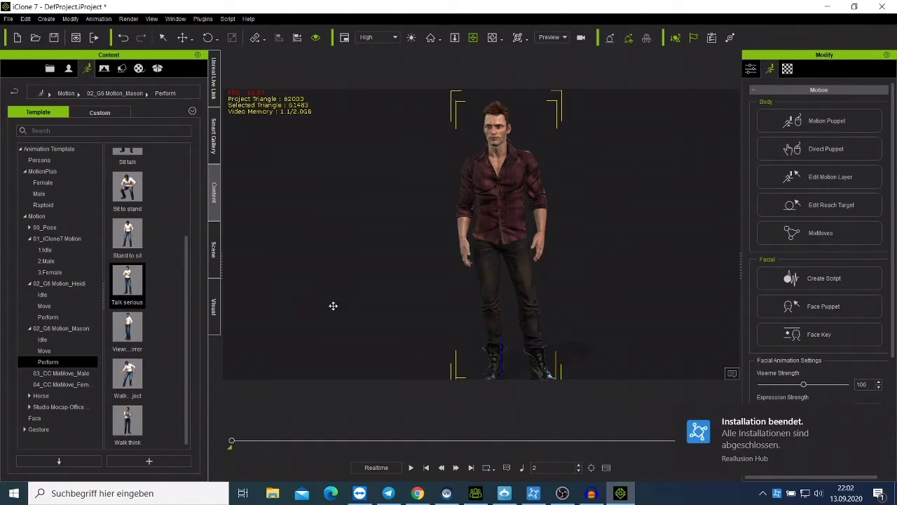
left_click(410, 467)
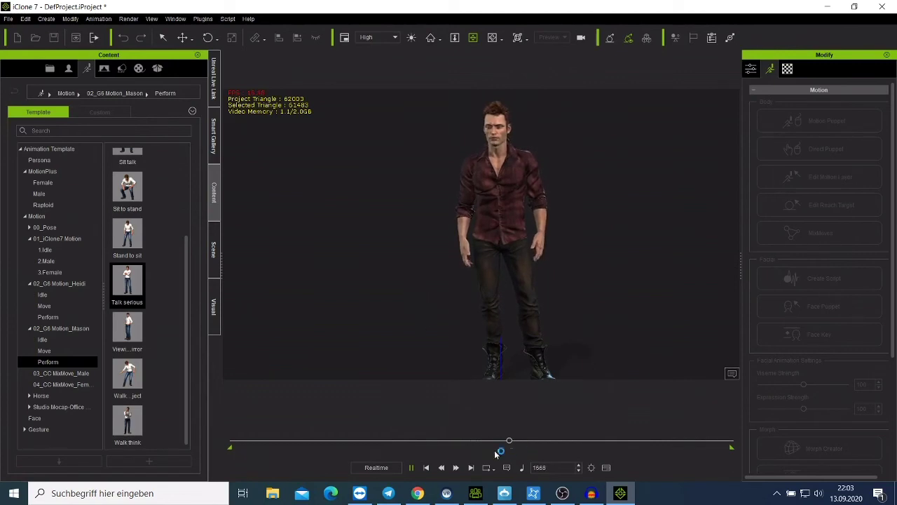
left_click(460, 442)
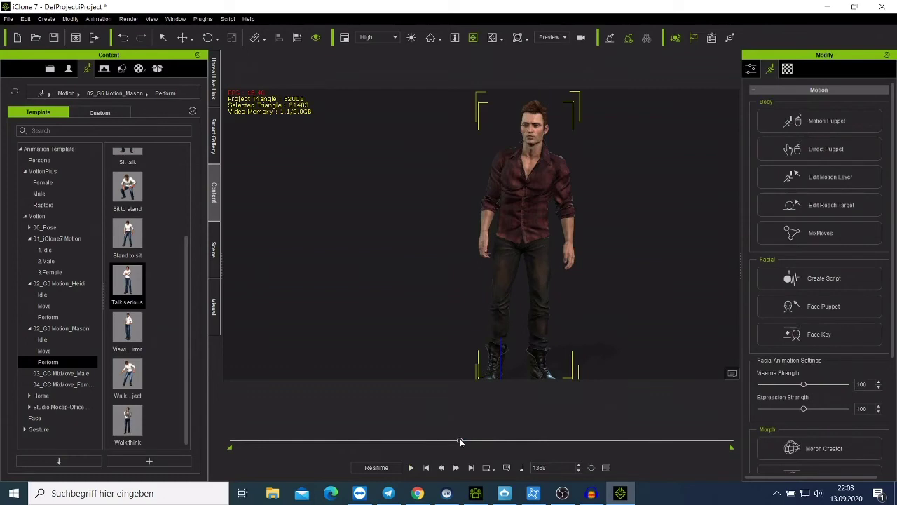
double_click(132, 293)
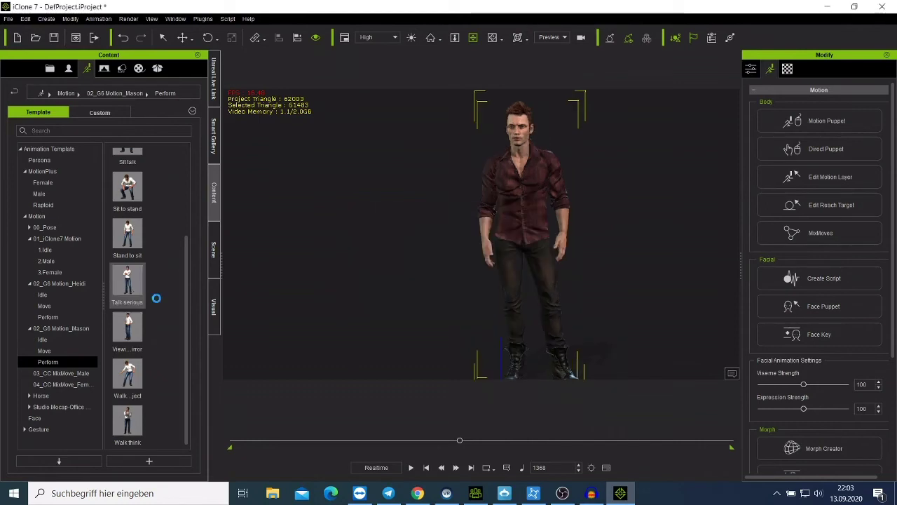
left_click(411, 467)
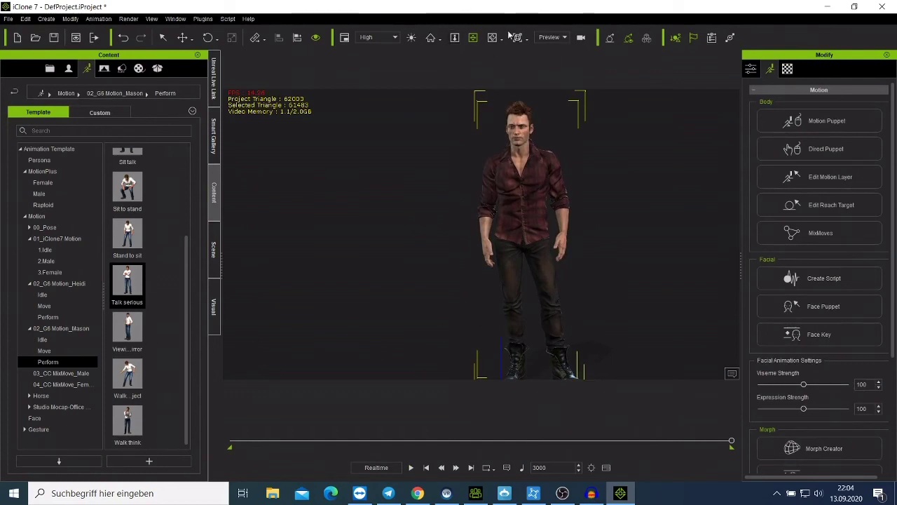
Step: Play the avatar's speech and body motion from the start of the timeline in a closer upper-body view
left_click(522, 195)
scroll(522, 195, "up", 3)
middle_click_drag(534, 186, 481, 271)
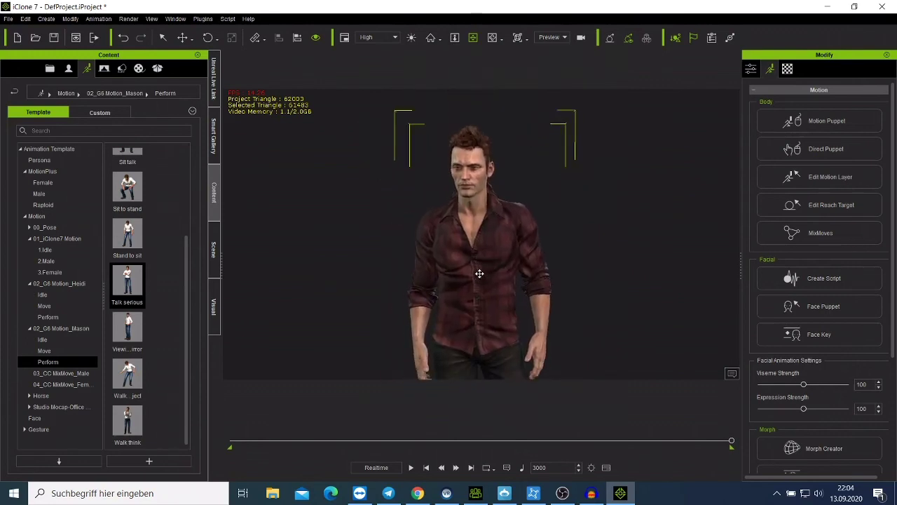
scroll(480, 271, "up", 1)
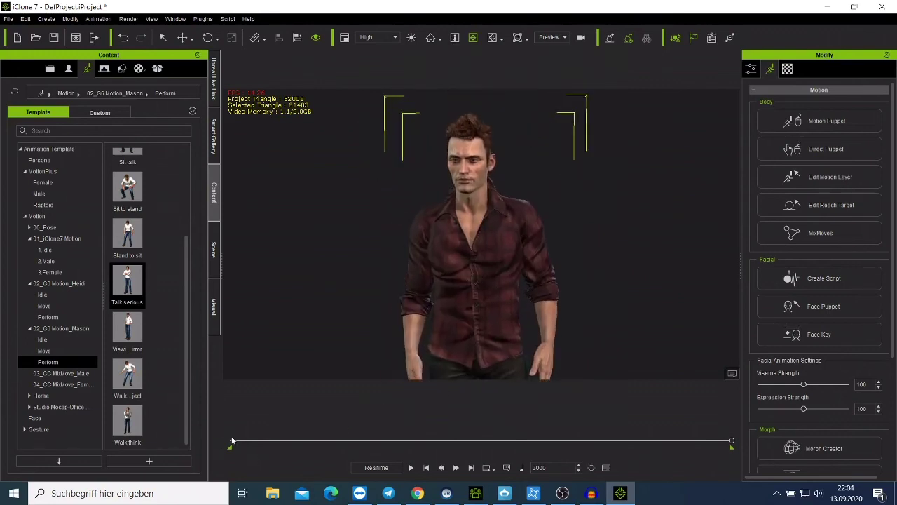
left_click(234, 442)
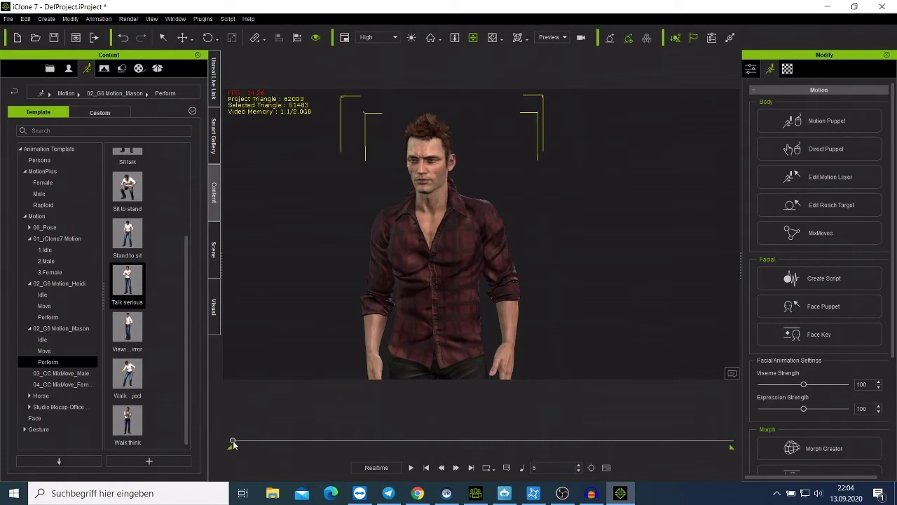
left_click(412, 468)
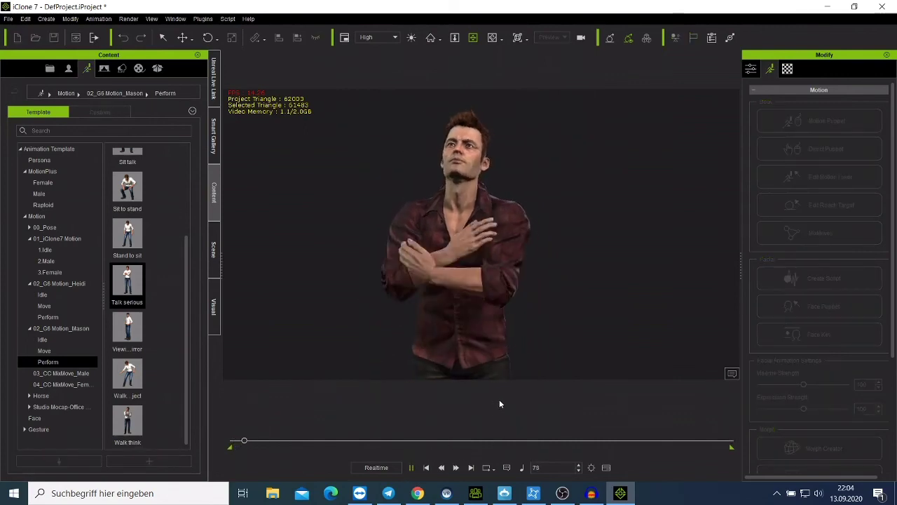